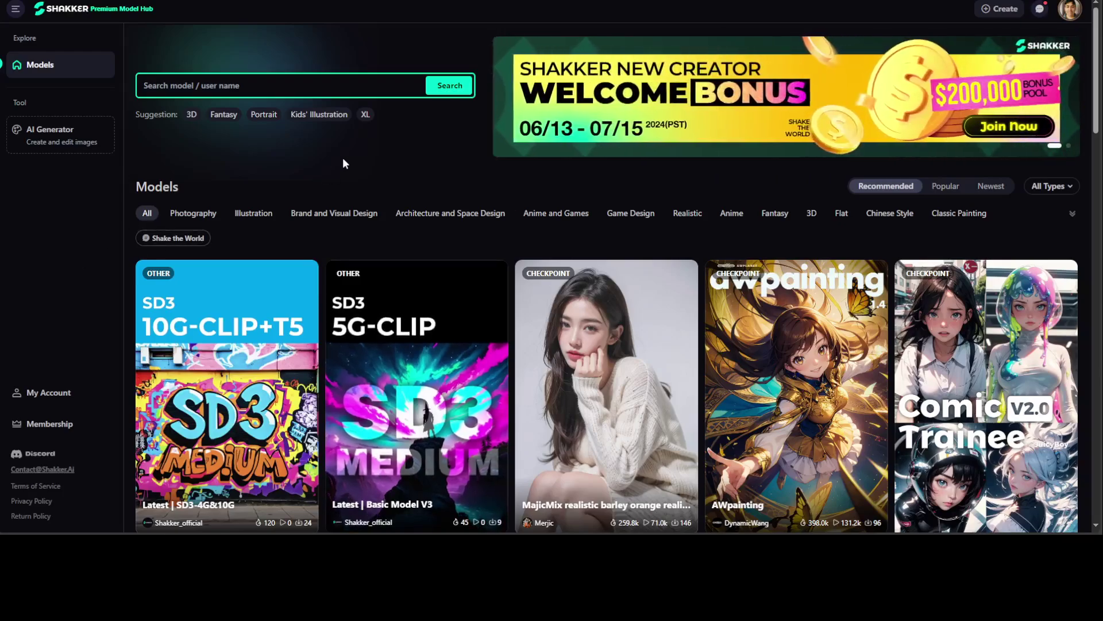
# Open the AI Generator and paste the prompt about a glowing tree on a misty mountain peak
pyautogui.click(42, 140)
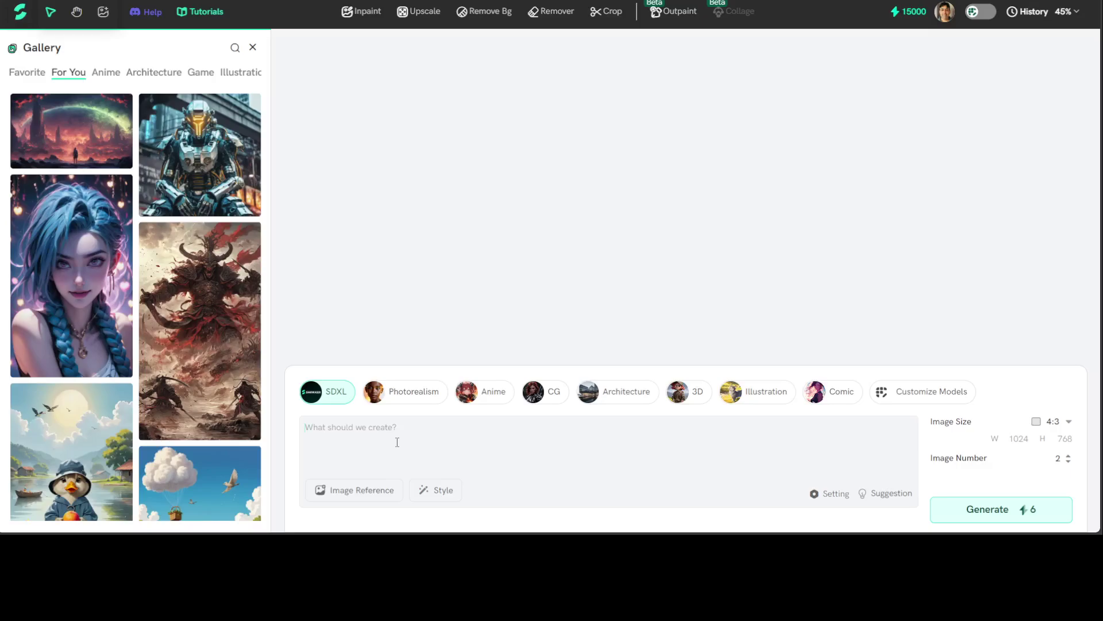
pyautogui.write('A majestic, glowing tree with iridescent leaves and a spiral trunk, standing alone on a misty mountain peak, surrounded by a halo of light and a crescent moon.')
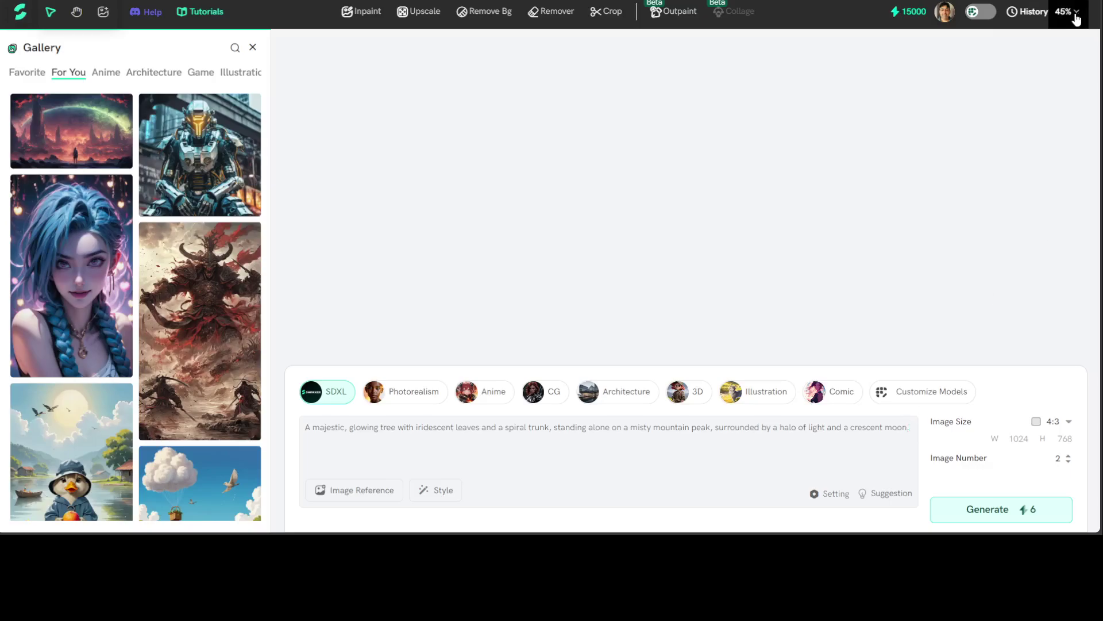
pyautogui.hotkey('ctrl', '+')
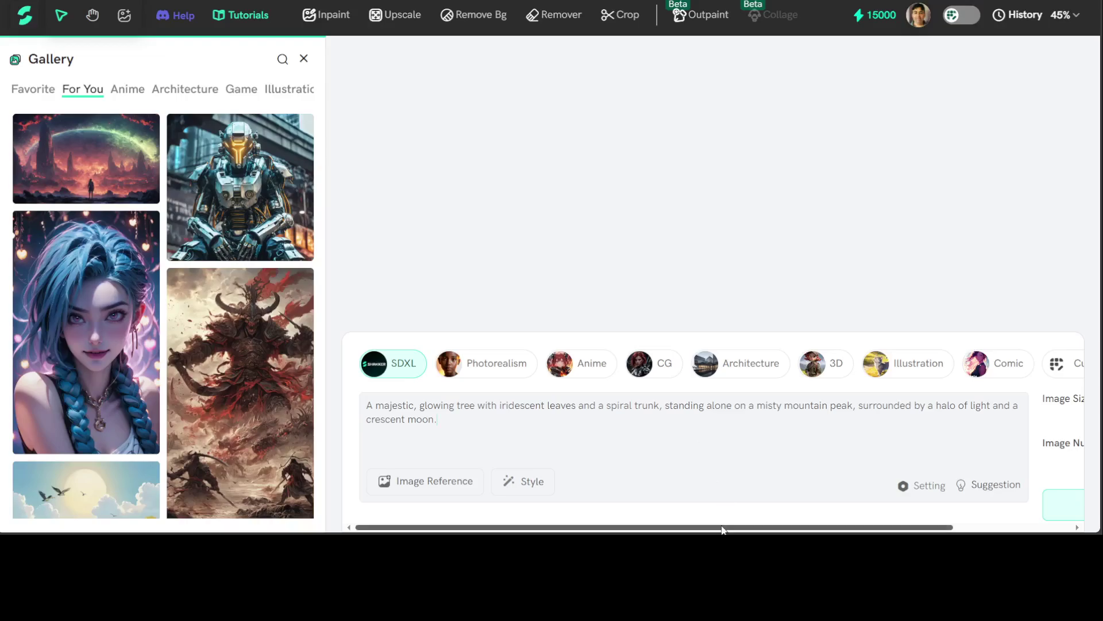
pyautogui.moveTo(721, 527); pyautogui.dragTo(838, 527)
# Generate two glowing-tree images, zoom the page out, and close the Gallery panel
pyautogui.click(943, 506)
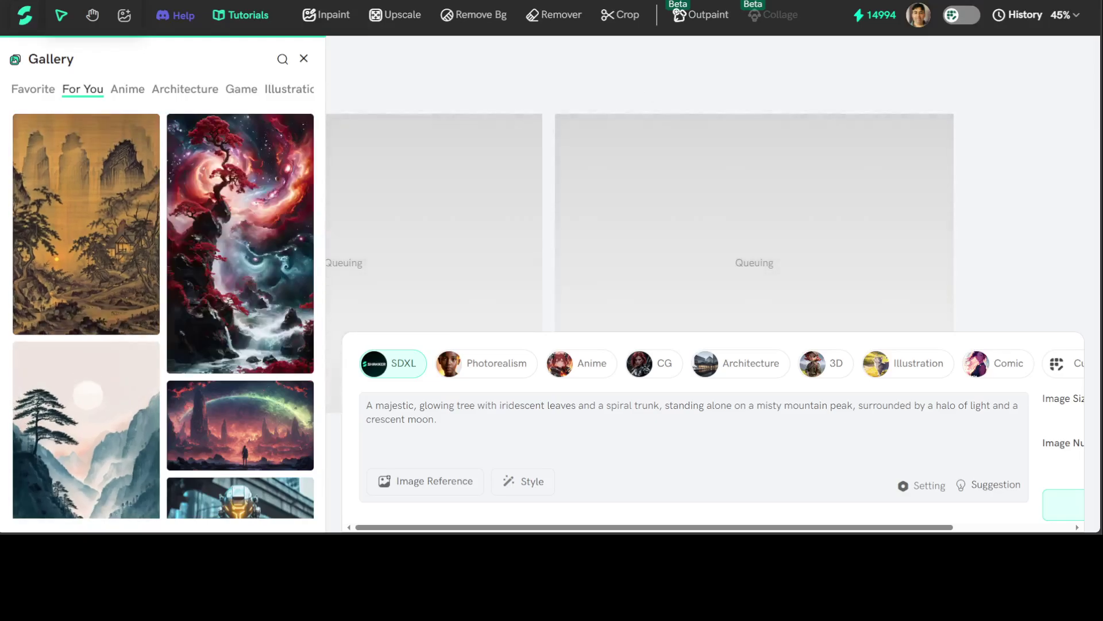
pyautogui.hotkey('ctrl', '-')
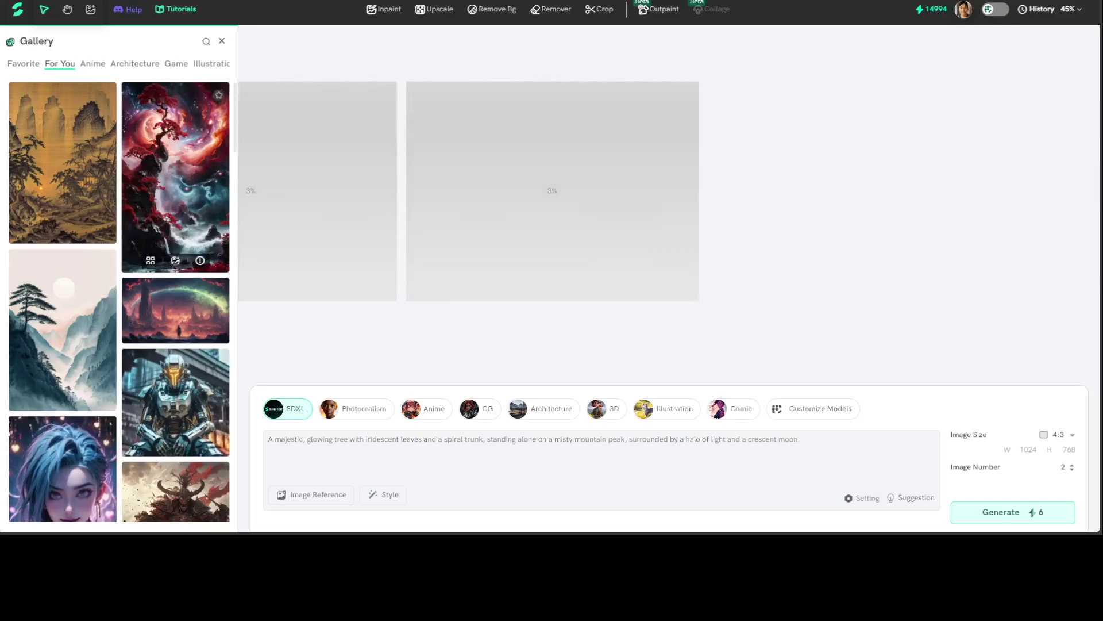
pyautogui.click(222, 41)
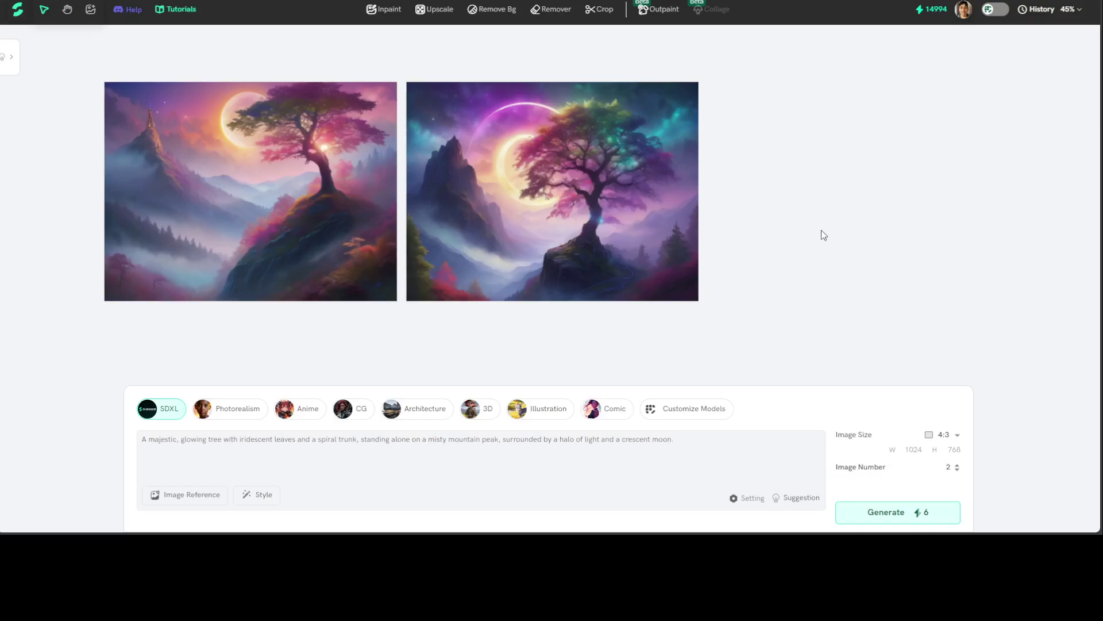
# Enable Custom Mode and keep DPM++ 2M Karras as the sampler method
pyautogui.click(1003, 13)
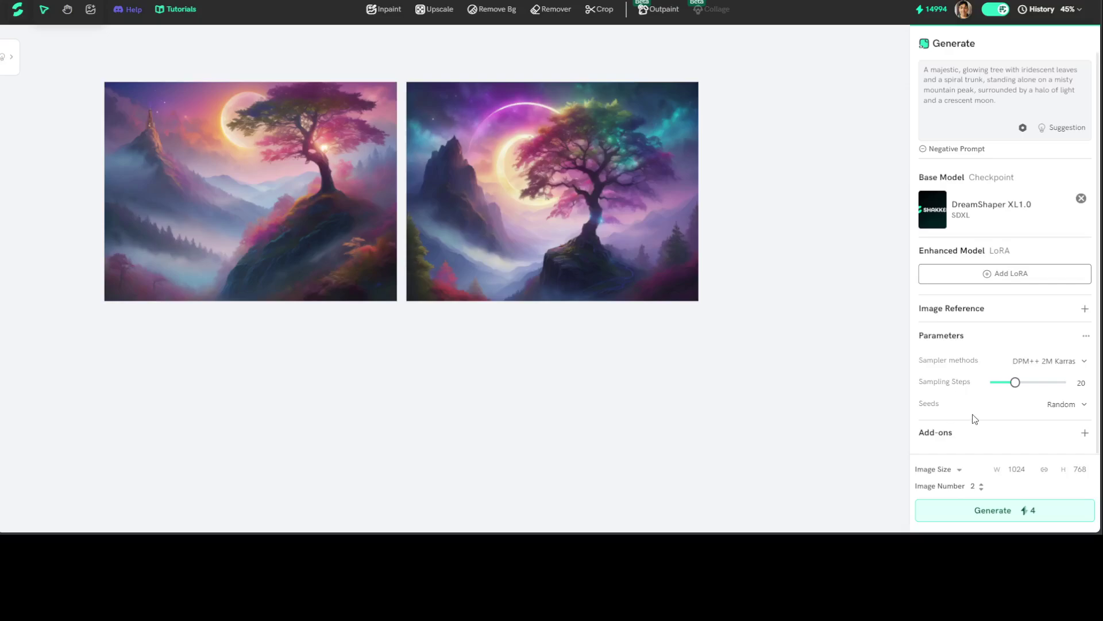
pyautogui.scroll(-1, 980, 418)
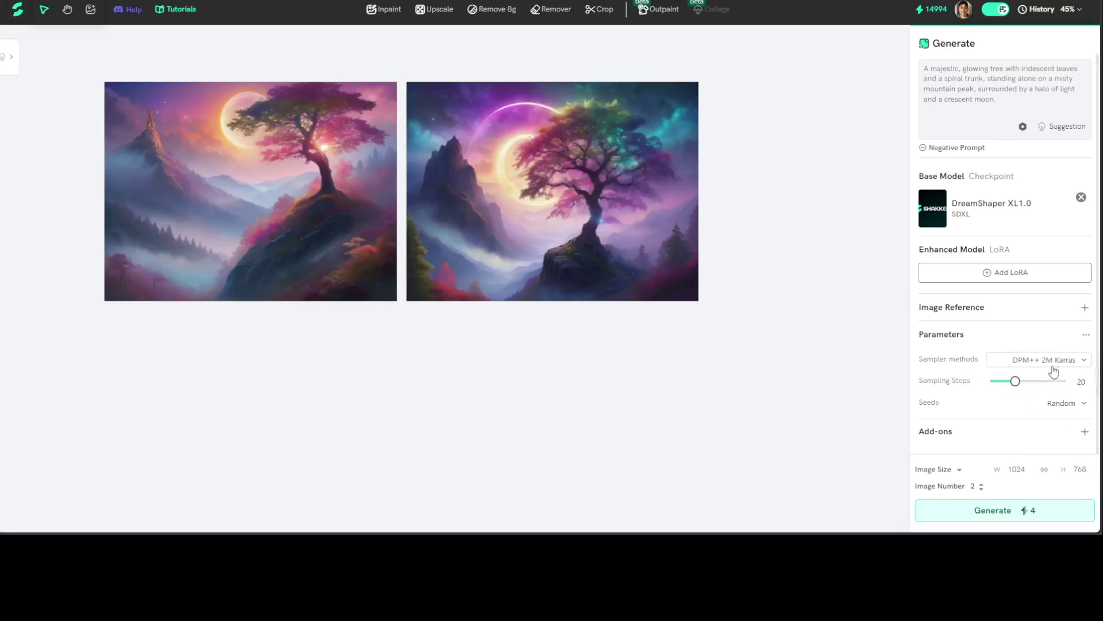
pyautogui.click(1084, 362)
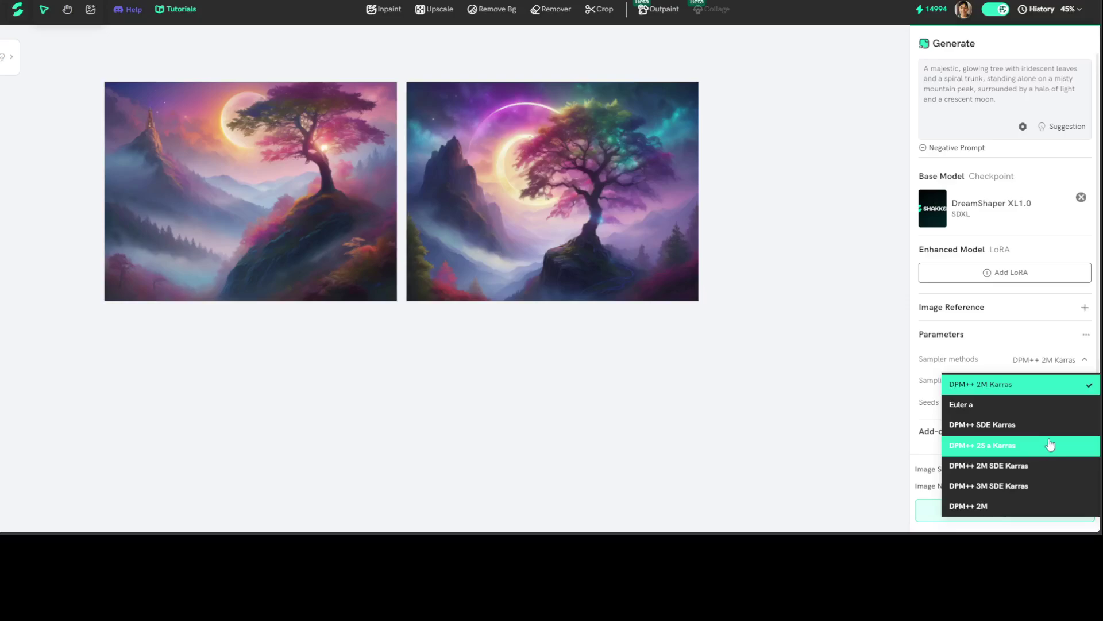
pyautogui.click(882, 360)
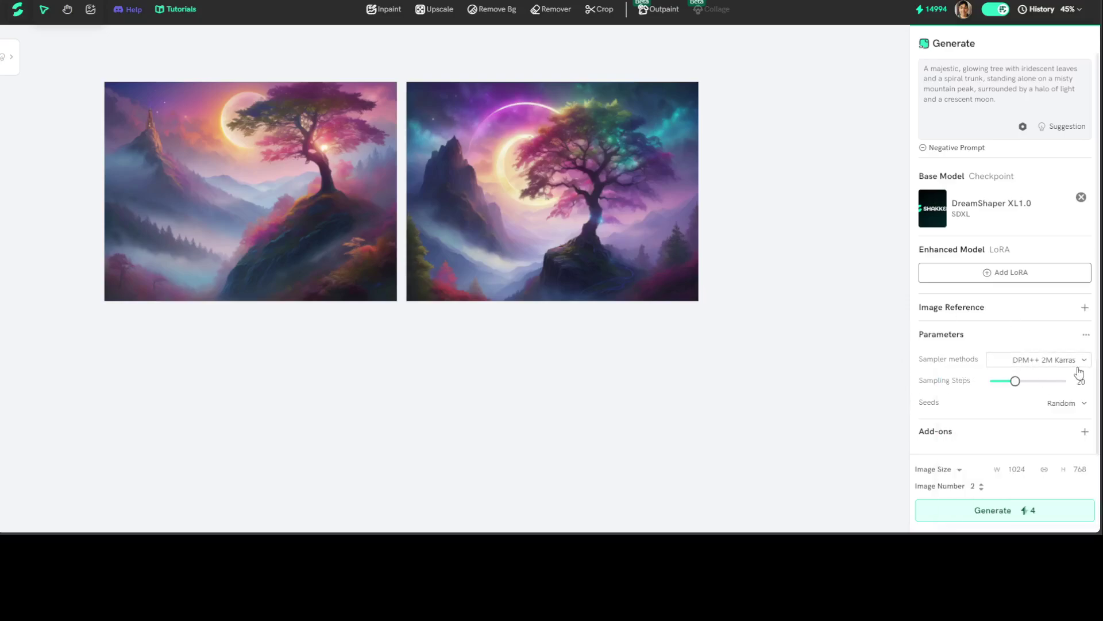
# Filter the base model browser to SDXL and select Xuer - Yiqingtose XL V2
pyautogui.click(977, 211)
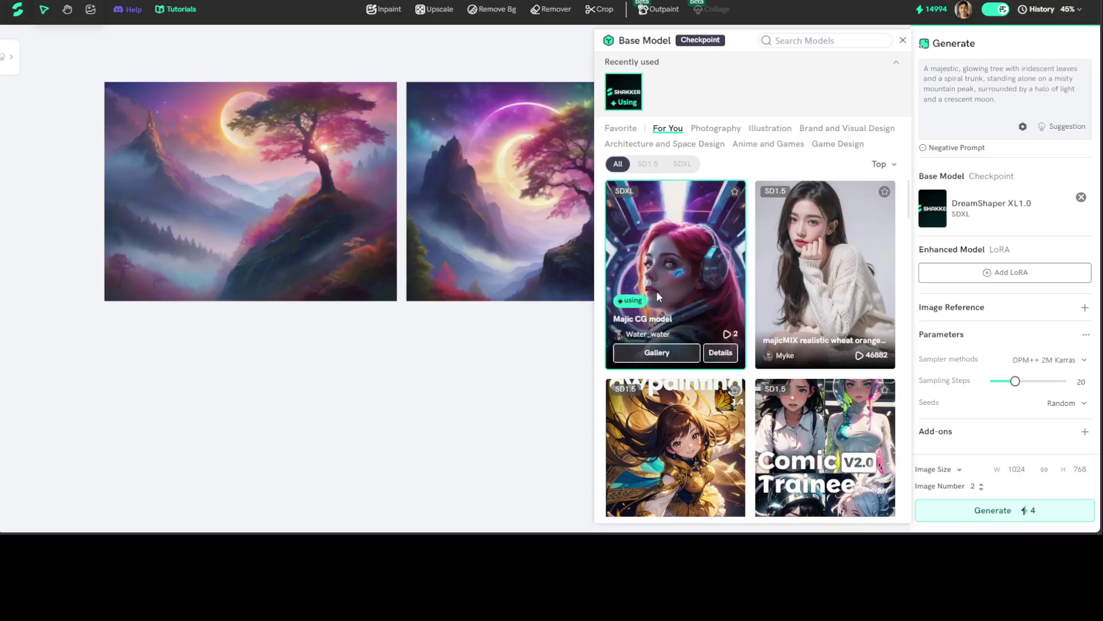
pyautogui.scroll(-3, 766, 352)
pyautogui.scroll(-3, 766, 352)
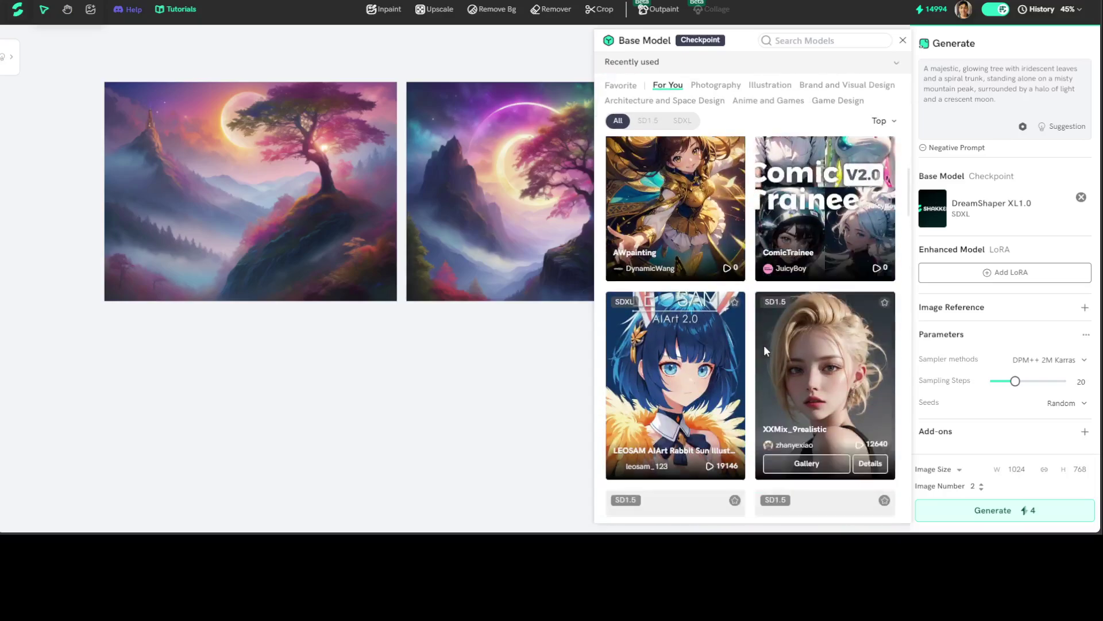
pyautogui.scroll(-6, 784, 337)
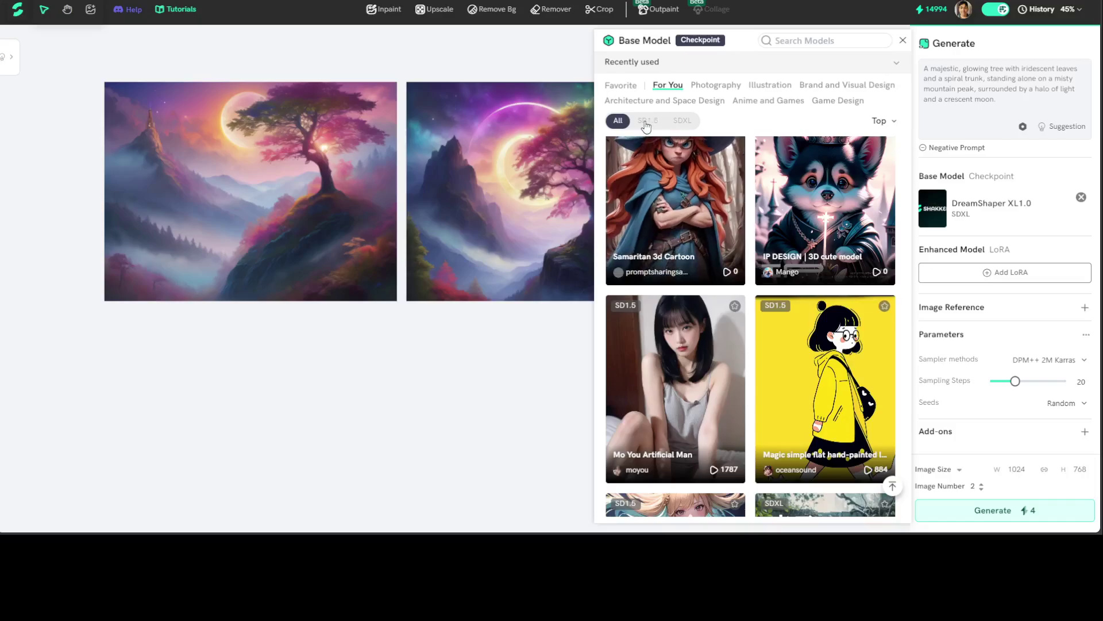
pyautogui.click(646, 126)
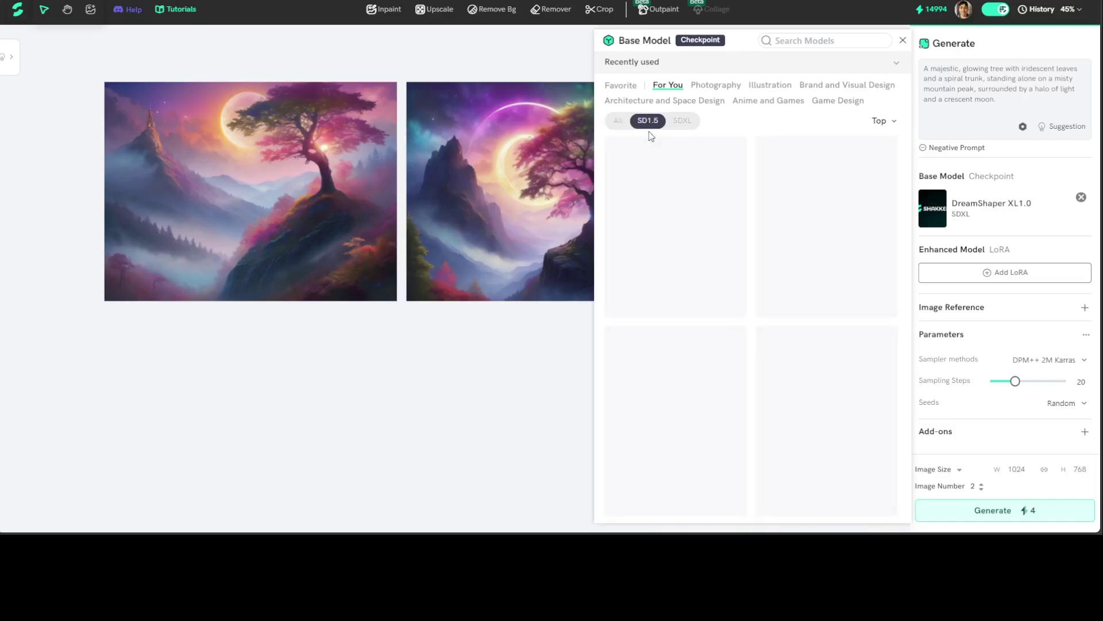
pyautogui.click(682, 120)
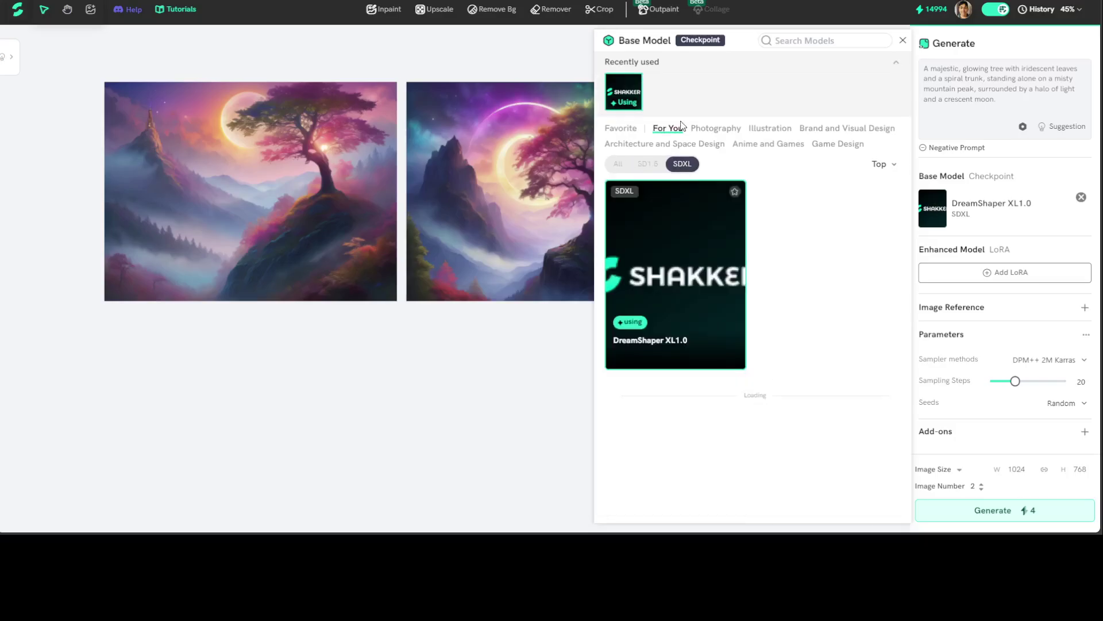
pyautogui.moveTo(654, 210)
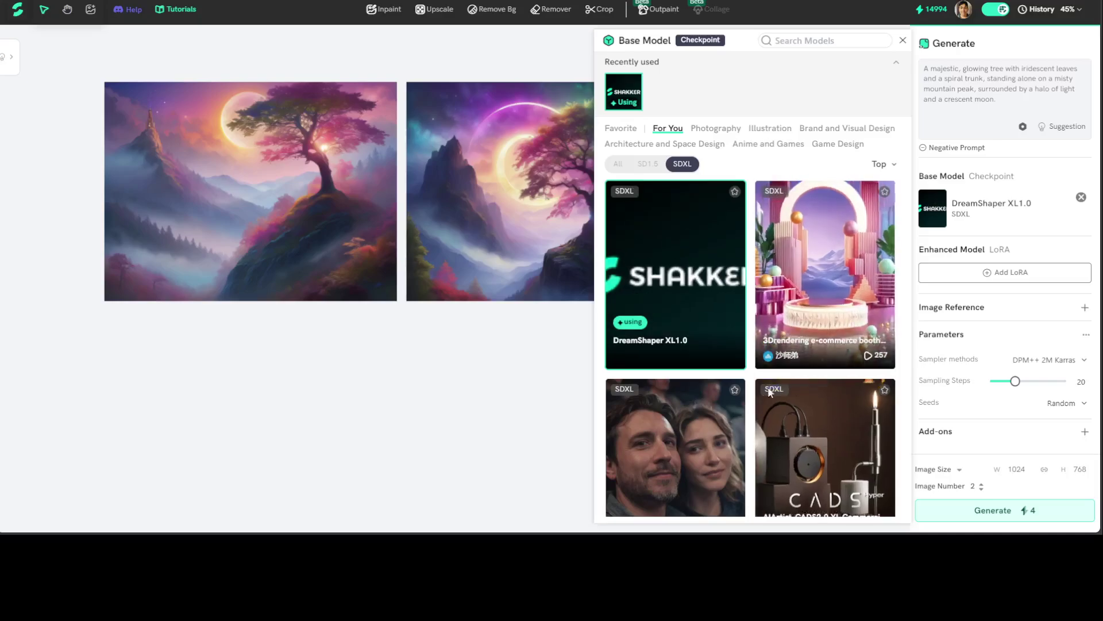
pyautogui.scroll(-2, 778, 394)
pyautogui.scroll(-3, 840, 377)
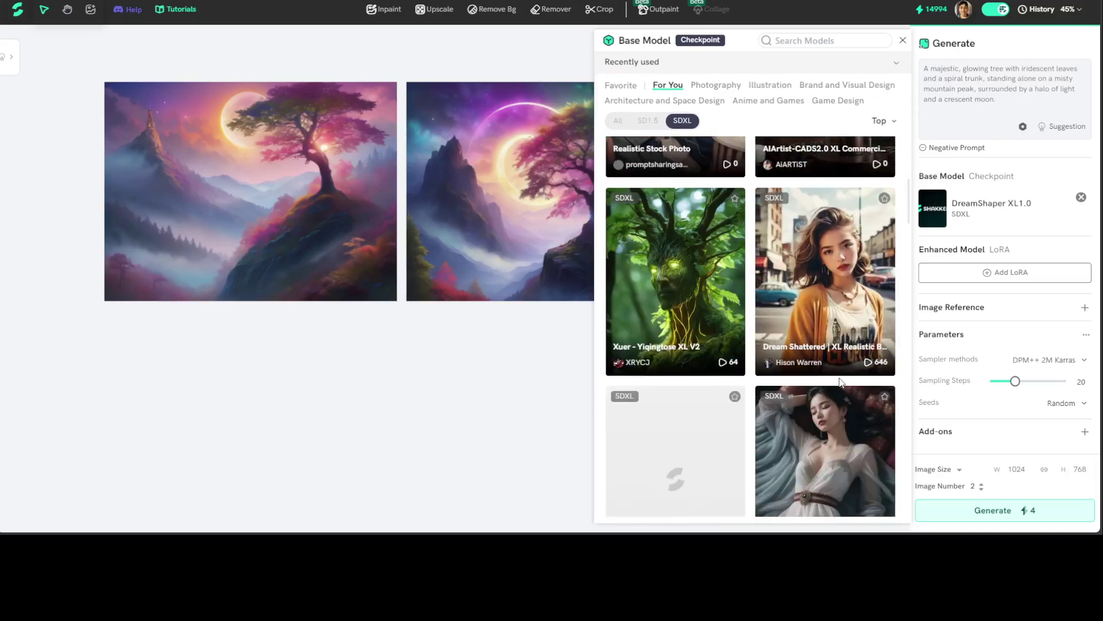
pyautogui.click(684, 329)
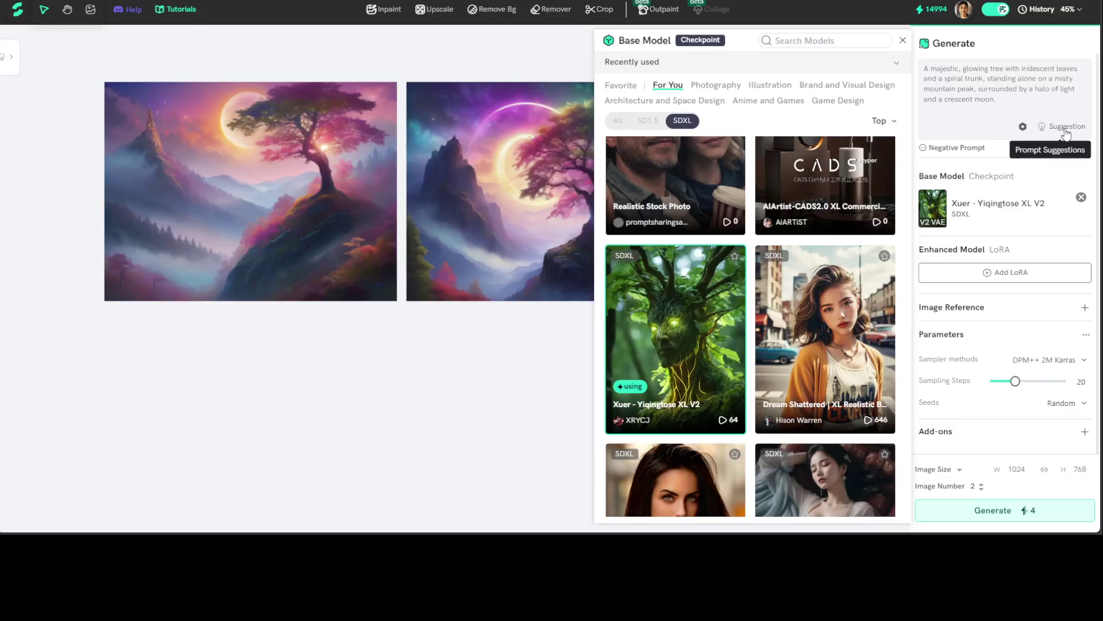
# Enter the prompt describing time as a swirling clockwork vortex and request prompt suggestions
pyautogui.click(902, 42)
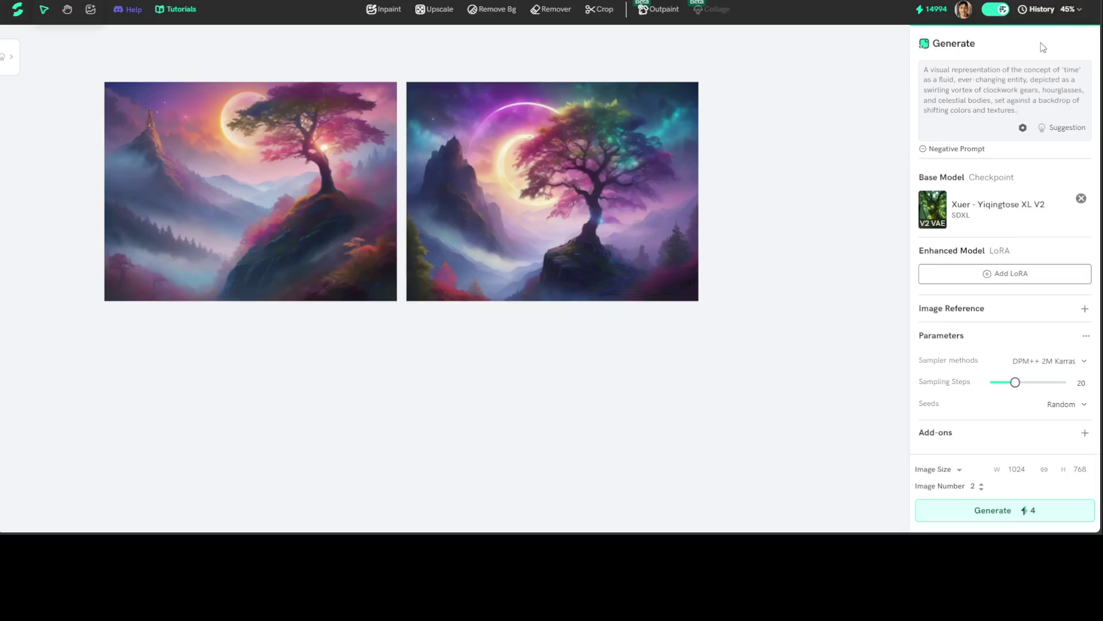
pyautogui.hotkey('ctrl', '+')
pyautogui.hotkey('ctrl', '+')
pyautogui.hotkey('ctrl', '+')
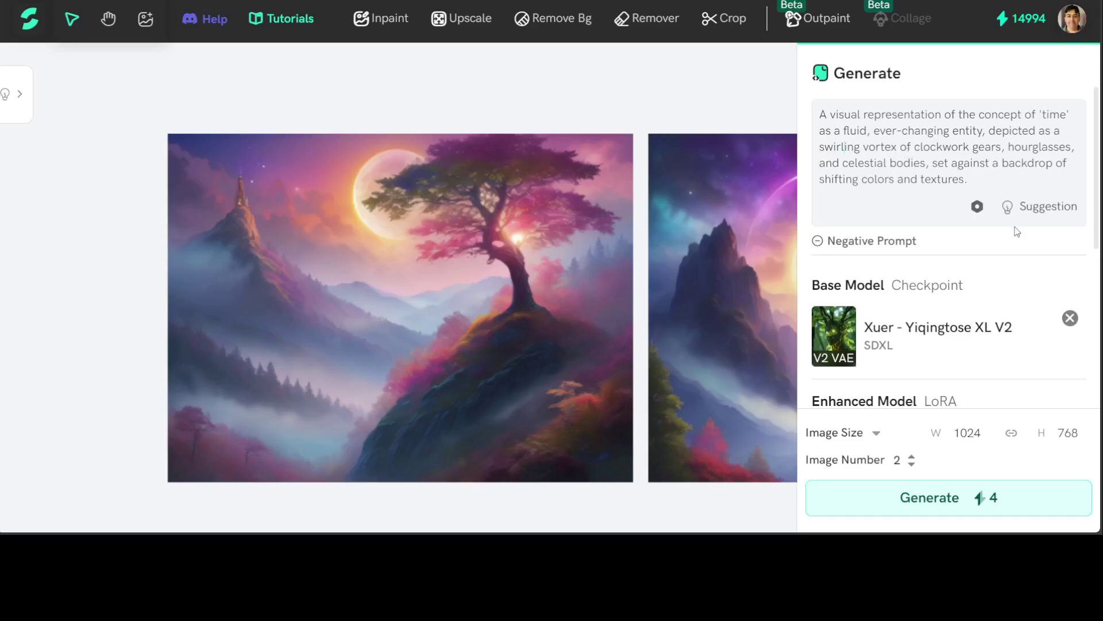
pyautogui.click(1041, 212)
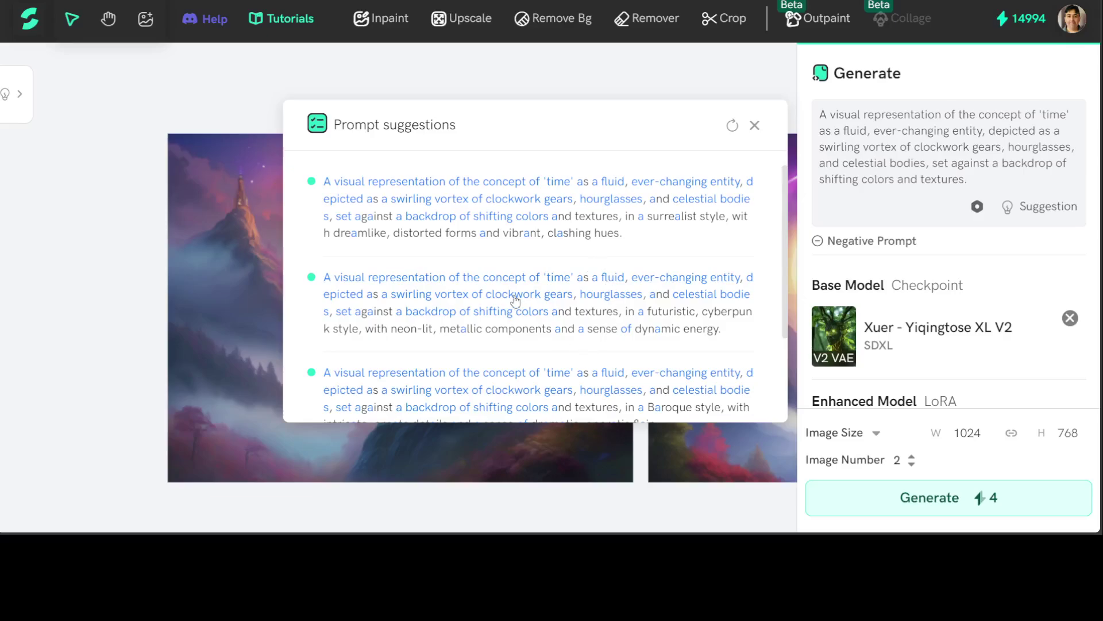
# Adopt the cyberpunk-style suggestion as the prompt and generate one neon clockwork image
pyautogui.click(454, 297)
pyautogui.hotkey('ctrl', 'a')
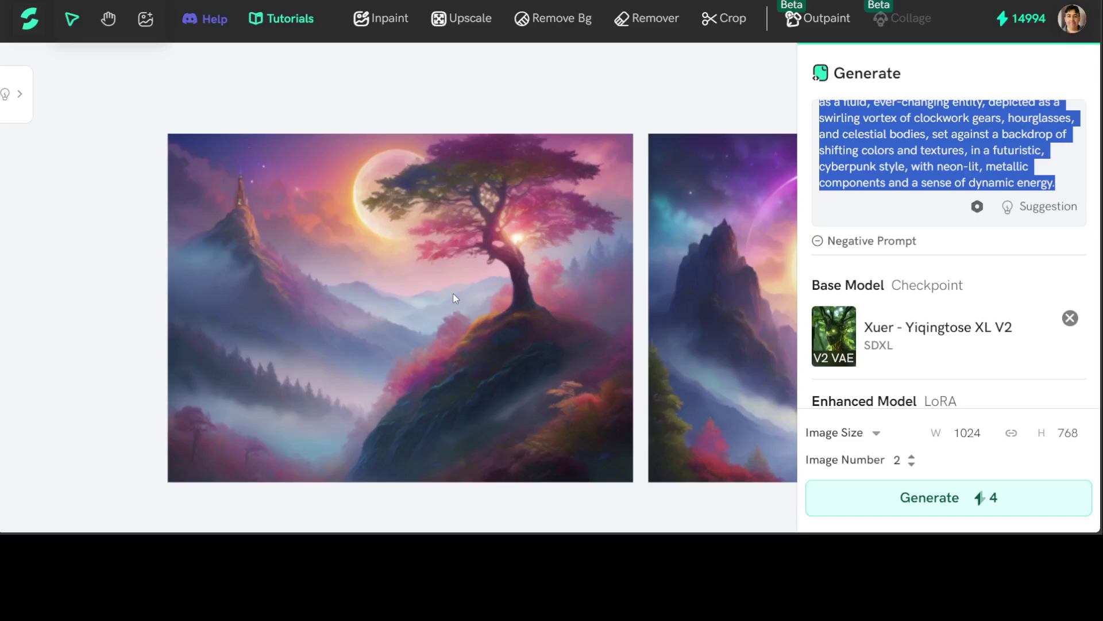
pyautogui.scroll(-3, 957, 209)
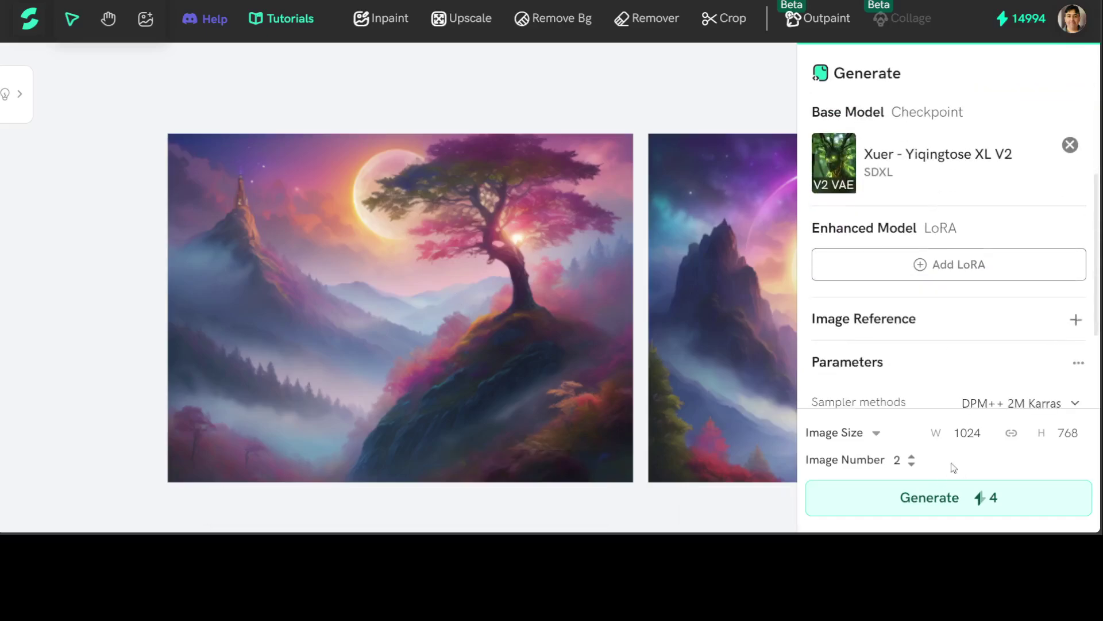
pyautogui.scroll(-3, 938, 315)
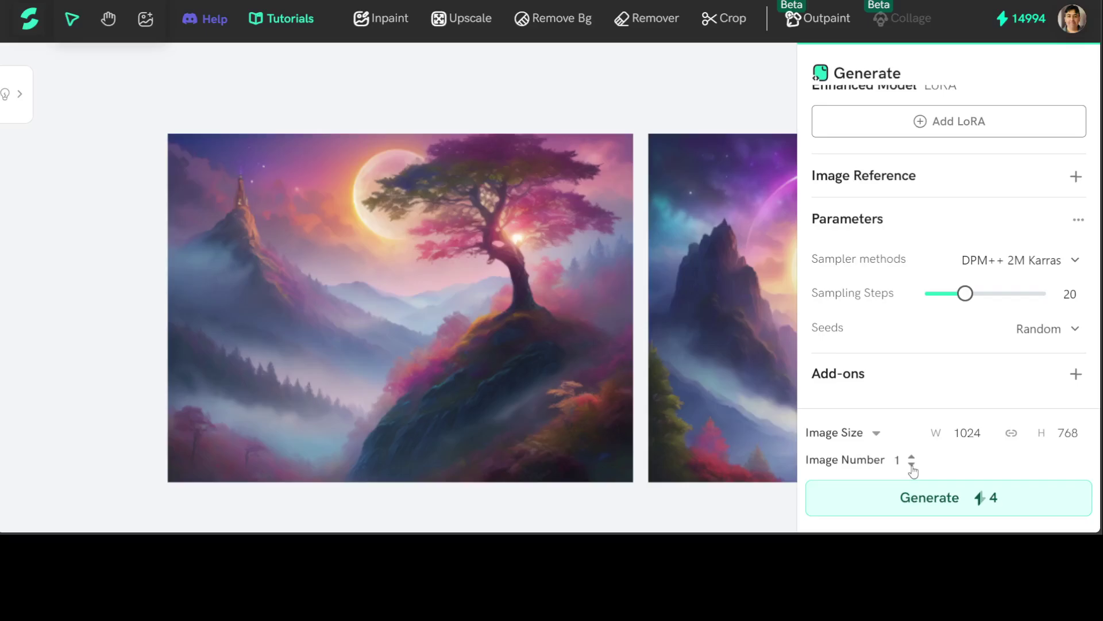
pyautogui.click(932, 497)
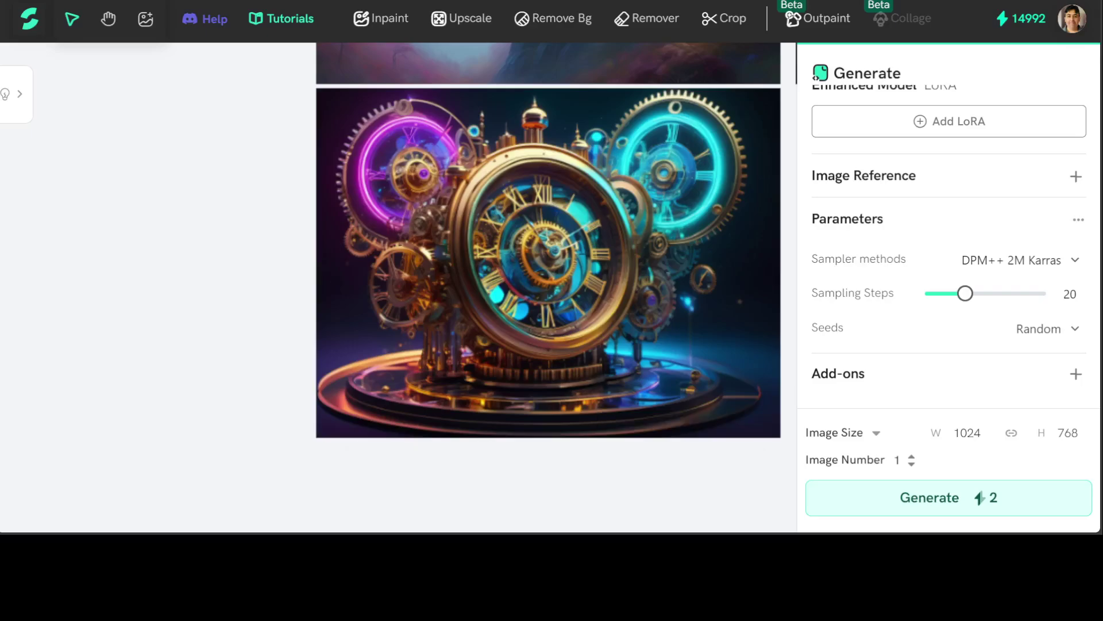
# Add the clockwork image as an Openpose image reference, then return to the model hub
pyautogui.click(716, 465)
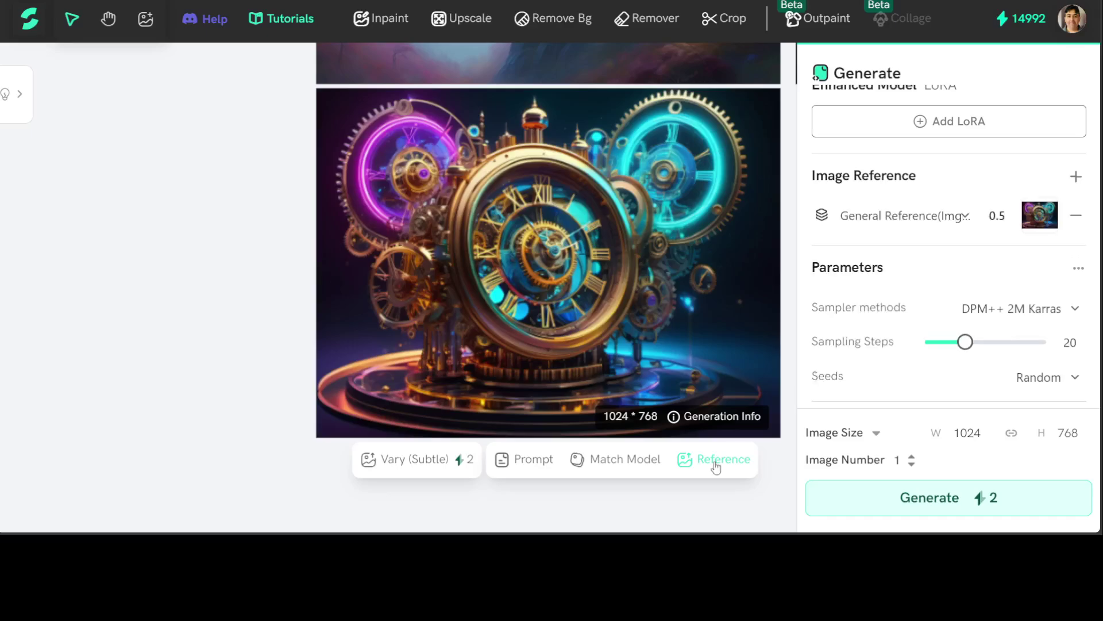
pyautogui.click(968, 220)
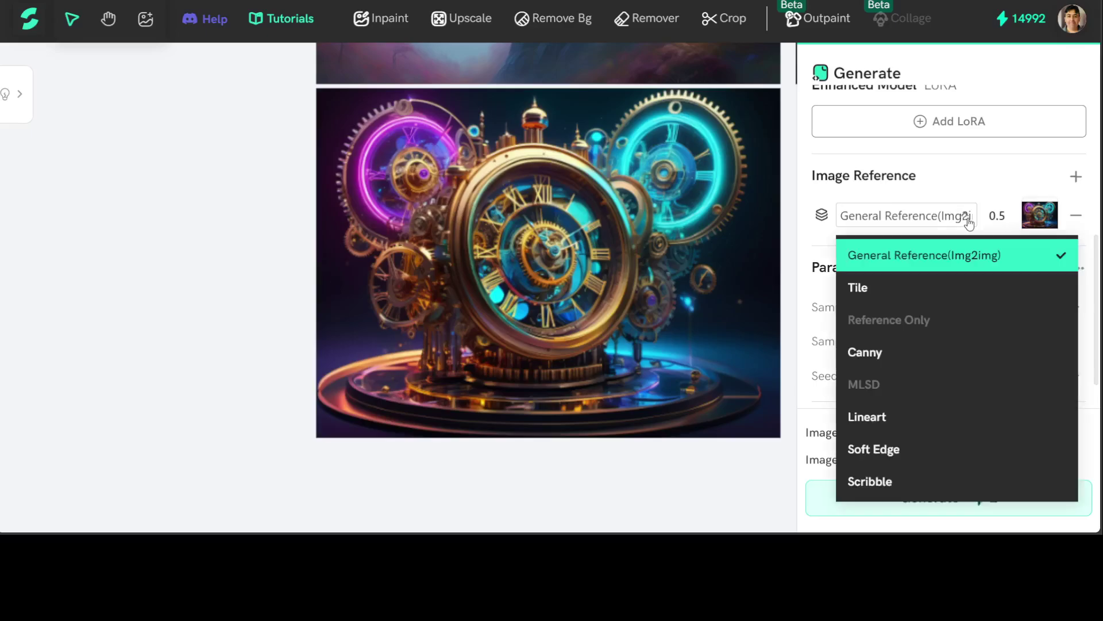
pyautogui.scroll(-3, 968, 380)
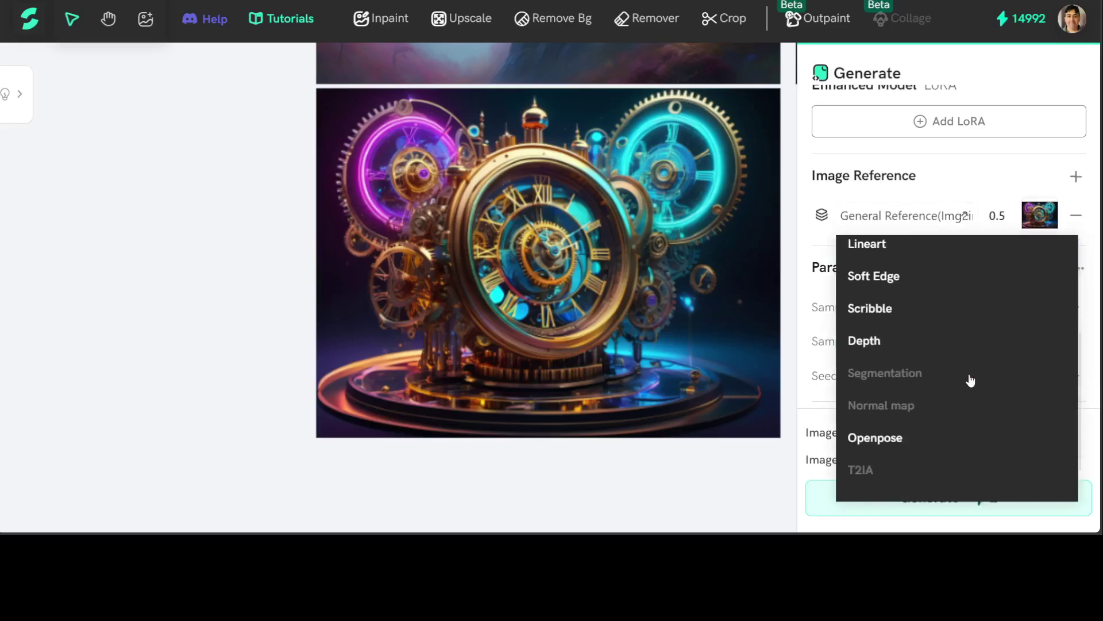
pyautogui.click(919, 436)
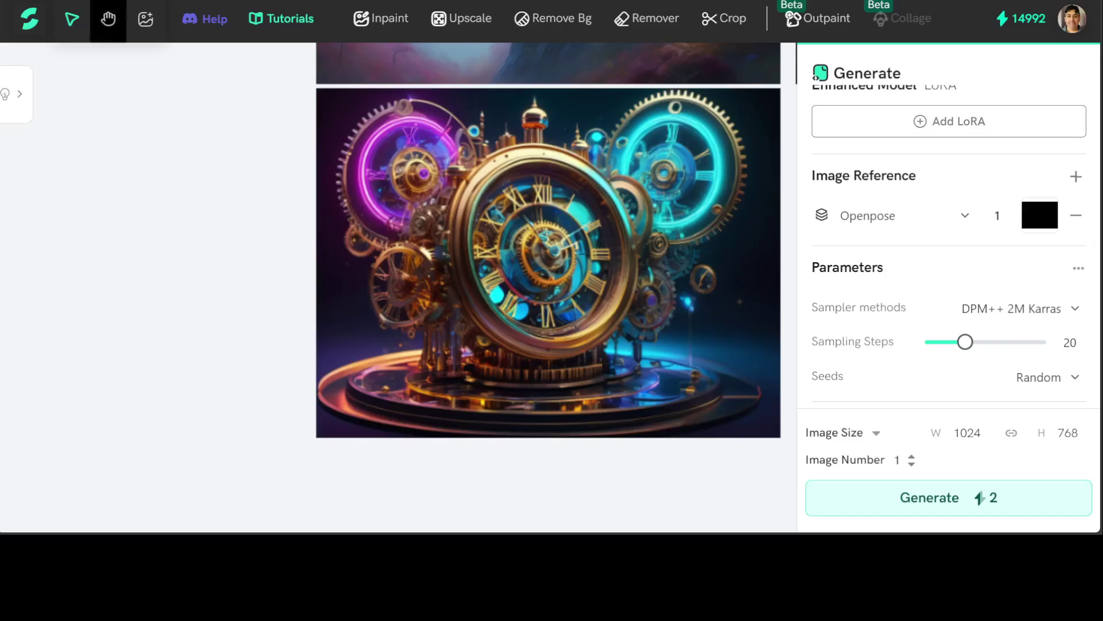
pyautogui.click(29, 26)
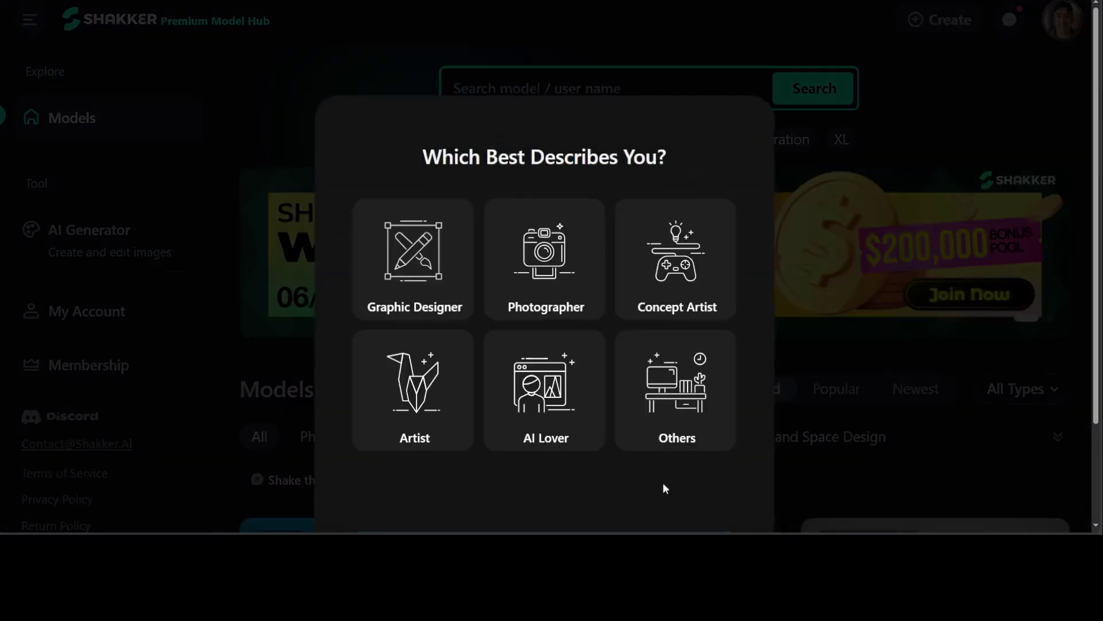
# Answer the welcome survey's role question with AI Lover and continue
pyautogui.click(551, 395)
pyautogui.scroll(-2, 604, 454)
pyautogui.click(562, 450)
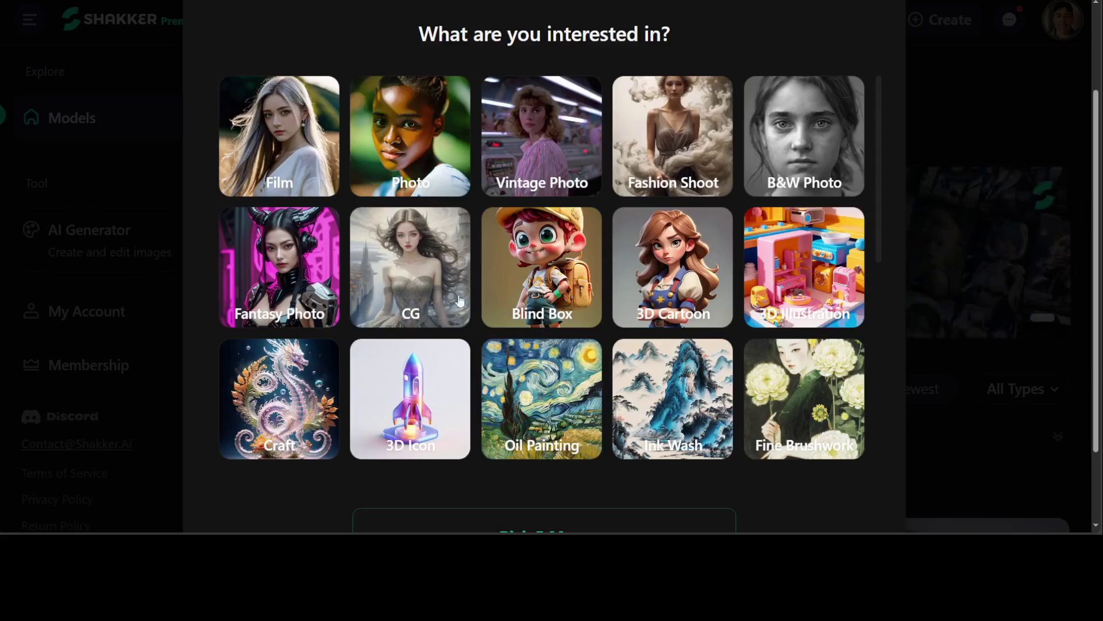
# Pick Comics, Anime, Celluloid Anime and Pop Art as interests and start Shakker
pyautogui.scroll(-5, 632, 434)
pyautogui.scroll(-3, 634, 434)
pyautogui.scroll(3, 658, 431)
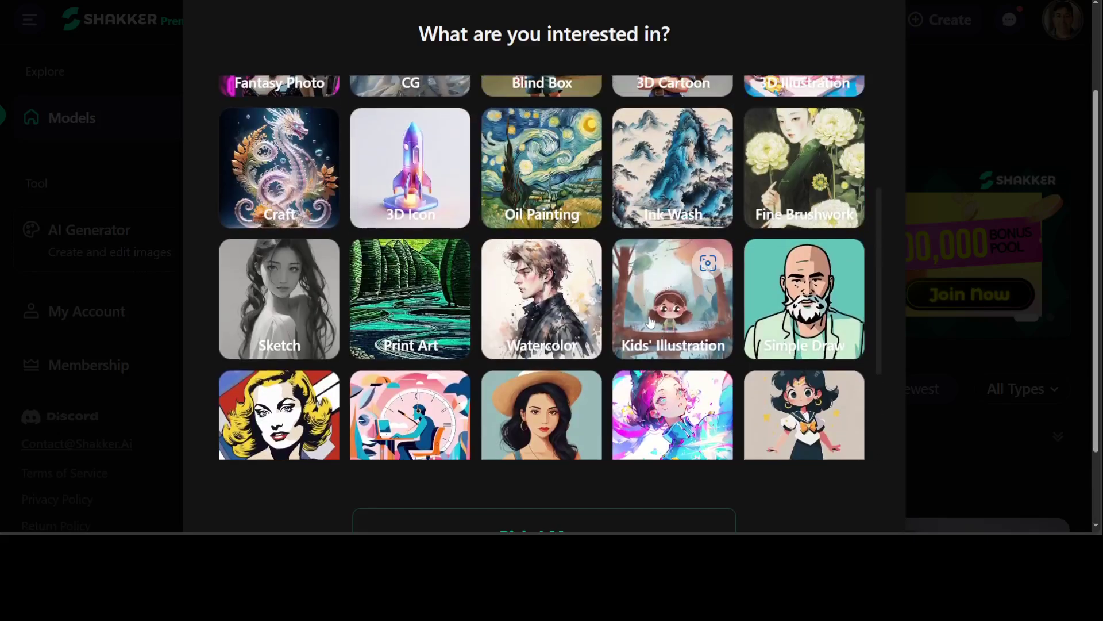
pyautogui.scroll(4, 652, 327)
pyautogui.scroll(-6, 621, 345)
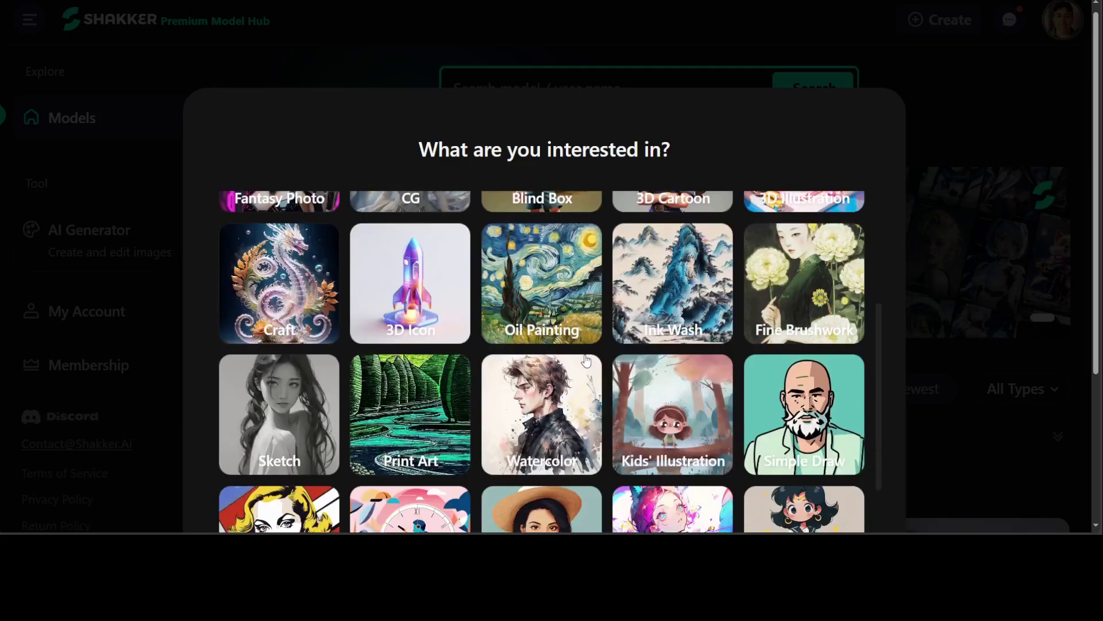
pyautogui.scroll(-1, 597, 376)
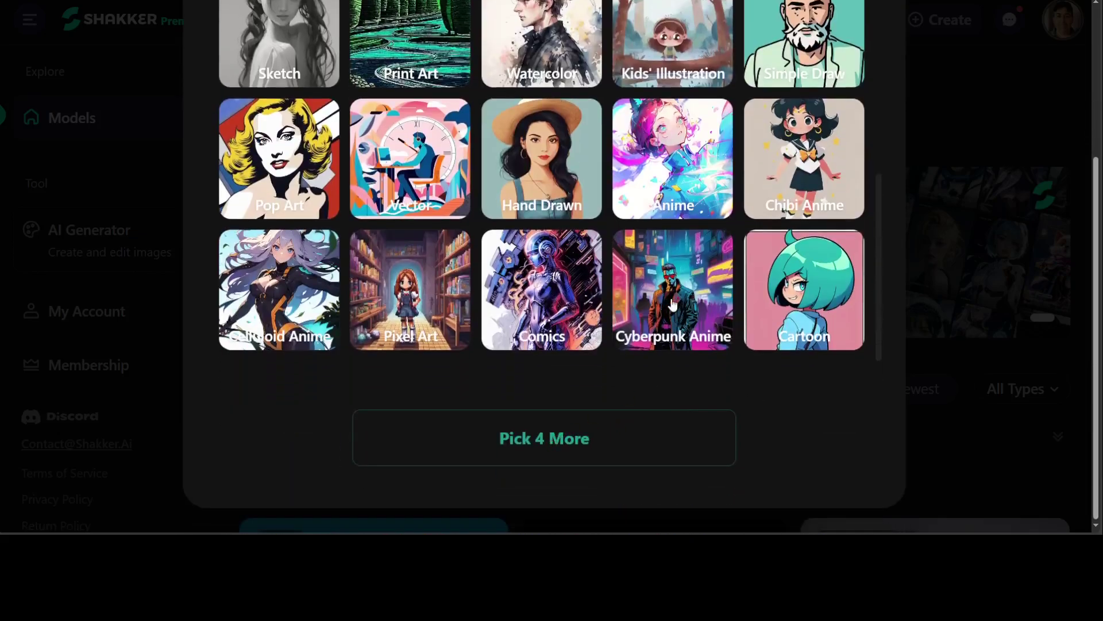
pyautogui.click(535, 299)
pyautogui.click(664, 191)
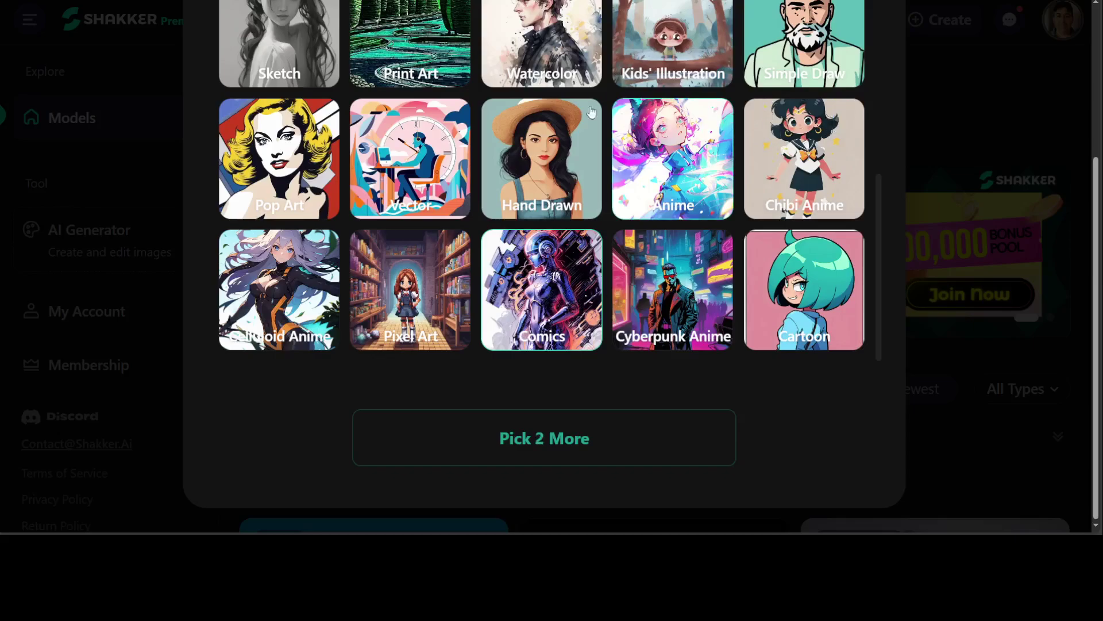
pyautogui.click(279, 292)
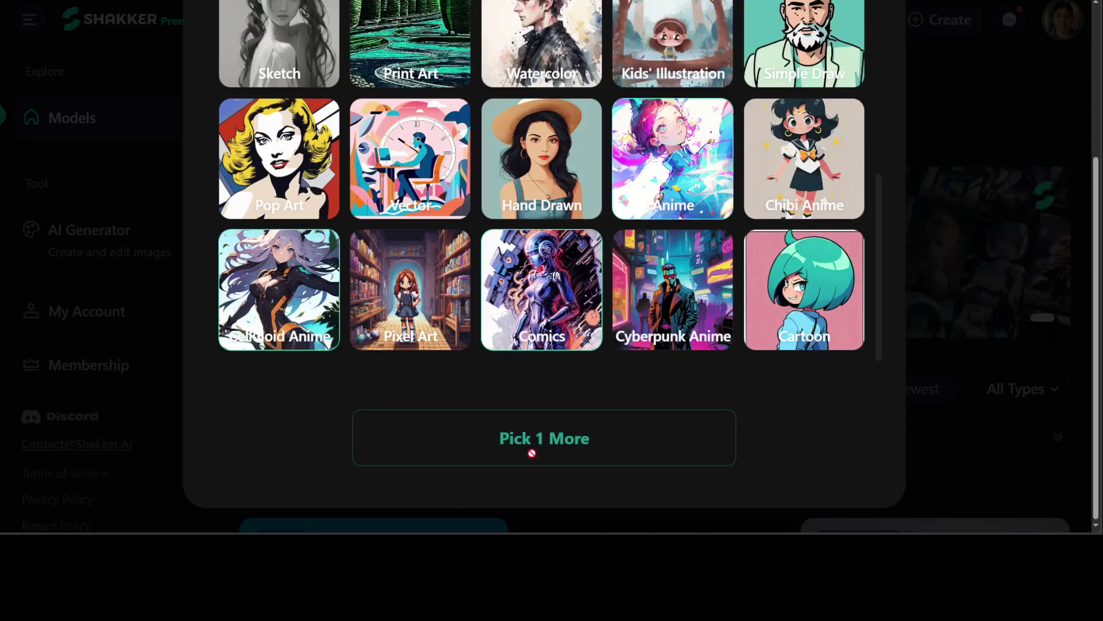
pyautogui.click(308, 122)
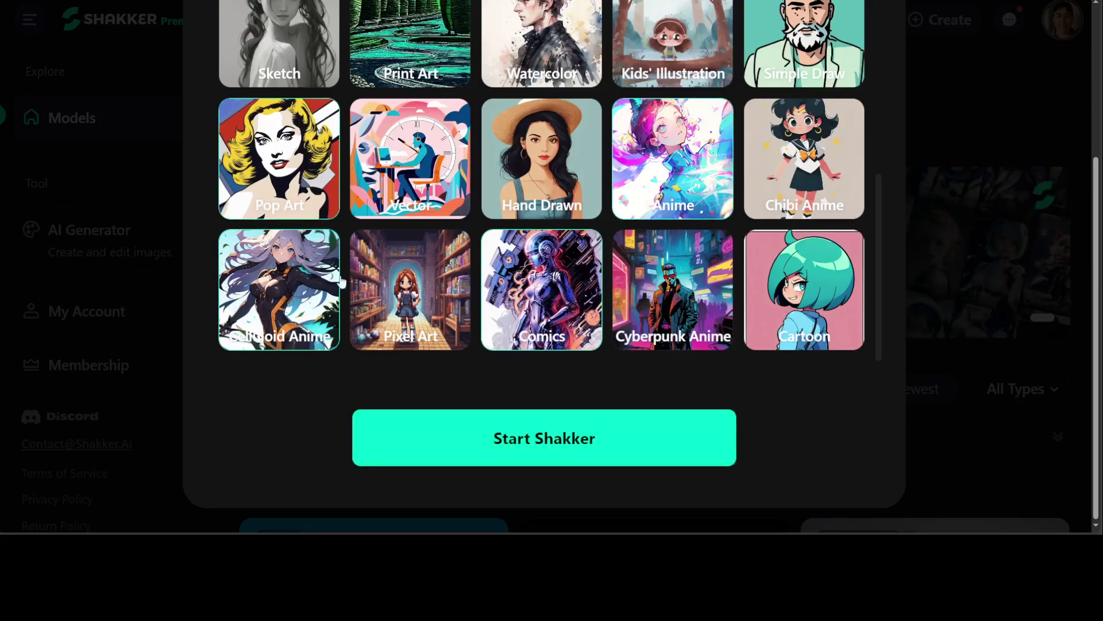
pyautogui.click(548, 439)
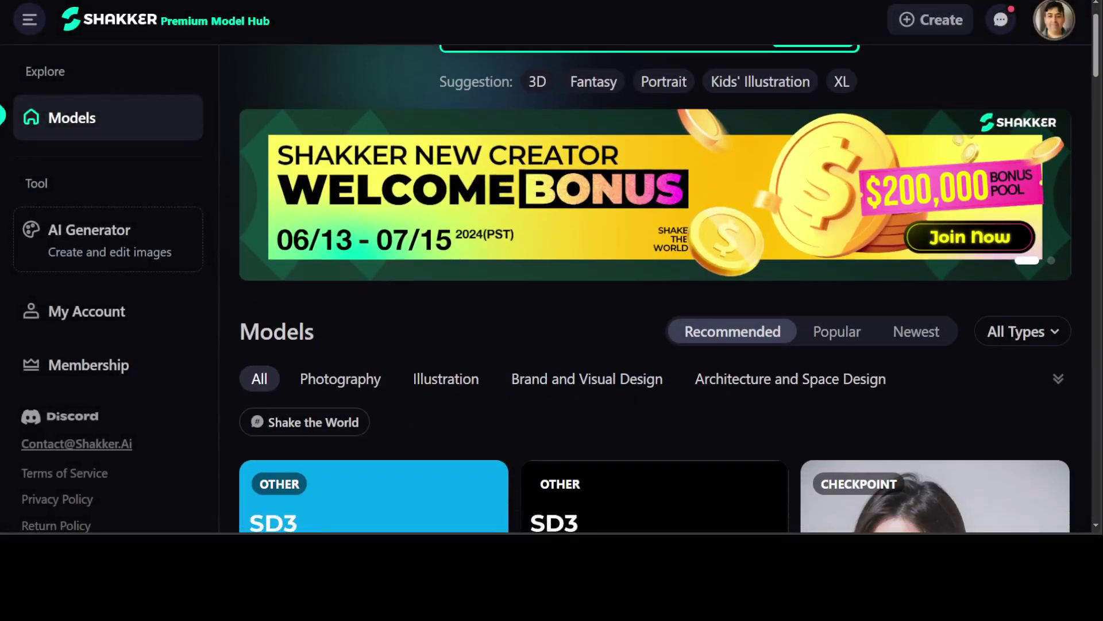
# Zoom the browser out to fit more of the page
pyautogui.hotkey('ctrl', '-')
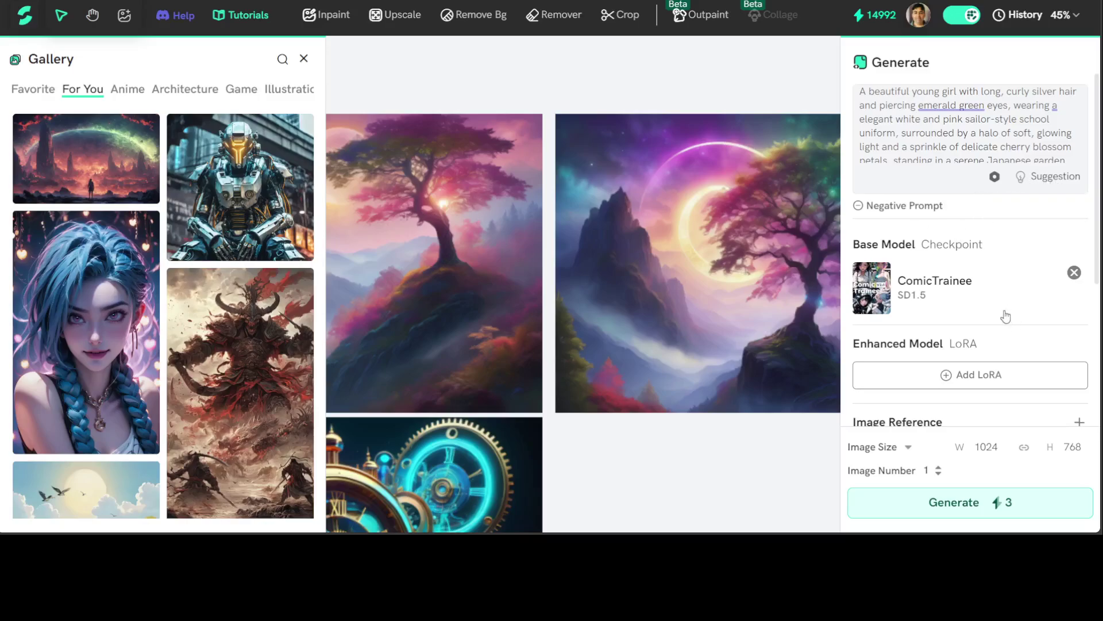
# Generate the silver-haired schoolgirl cherry-blossom image and zoom the page out
pyautogui.scroll(-1, 1008, 313)
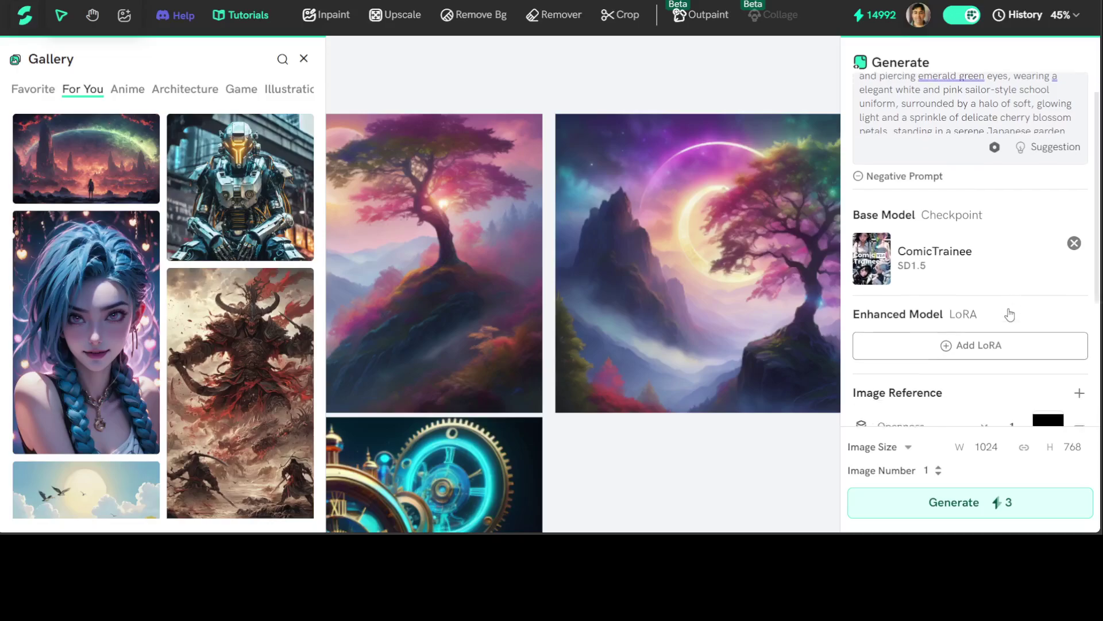
pyautogui.click(956, 508)
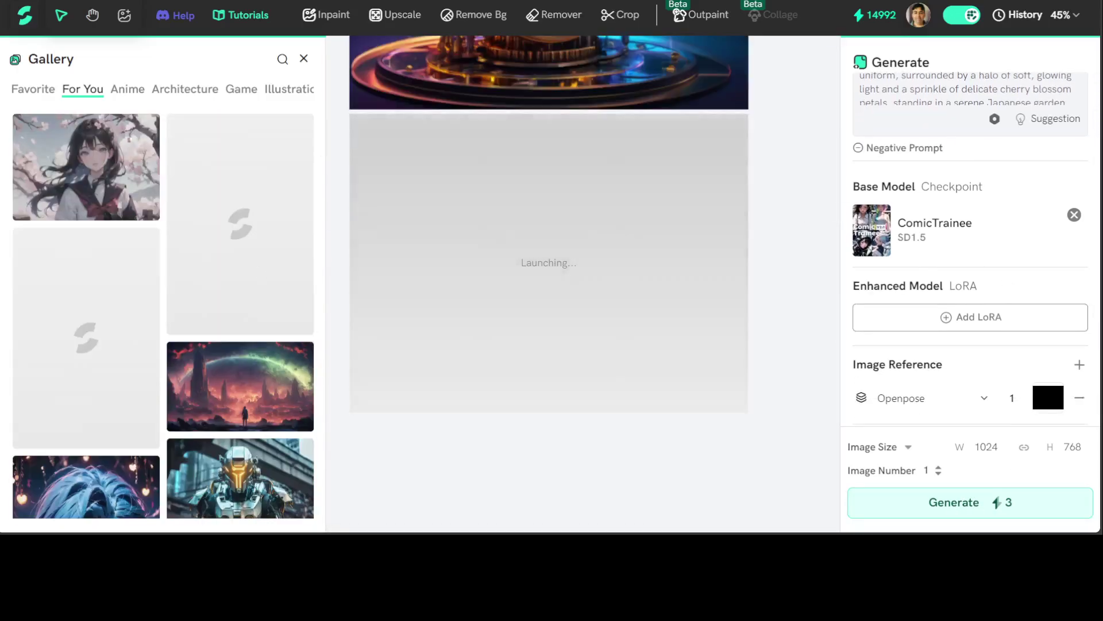
pyautogui.hotkey('ctrl', '-')
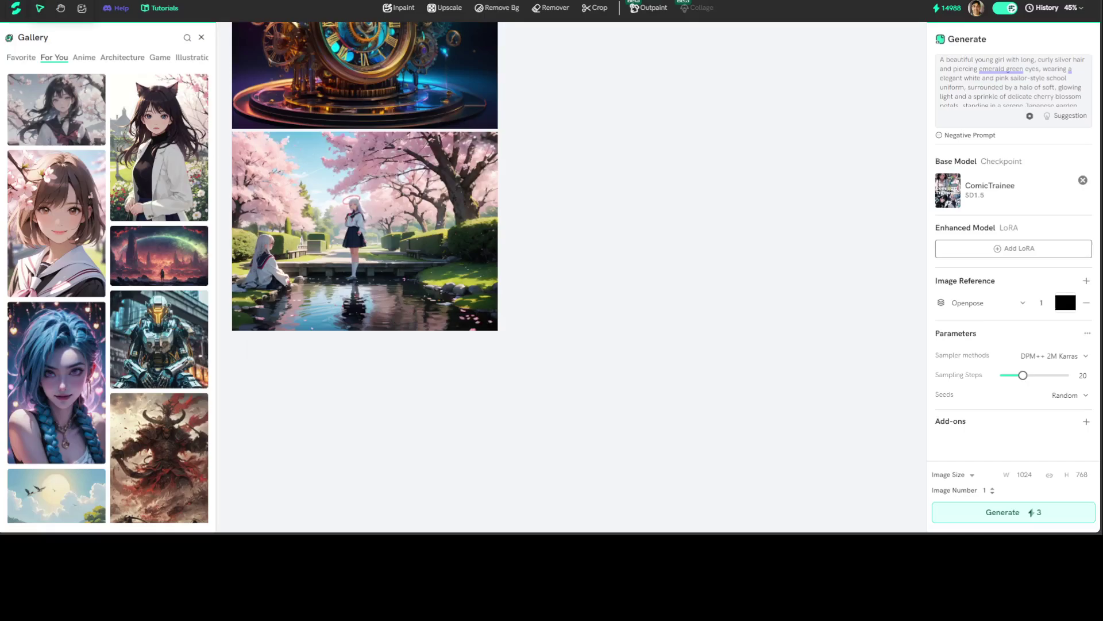
# Close the Gallery panel to free up the canvas for the portrait photo
pyautogui.click(14, 10)
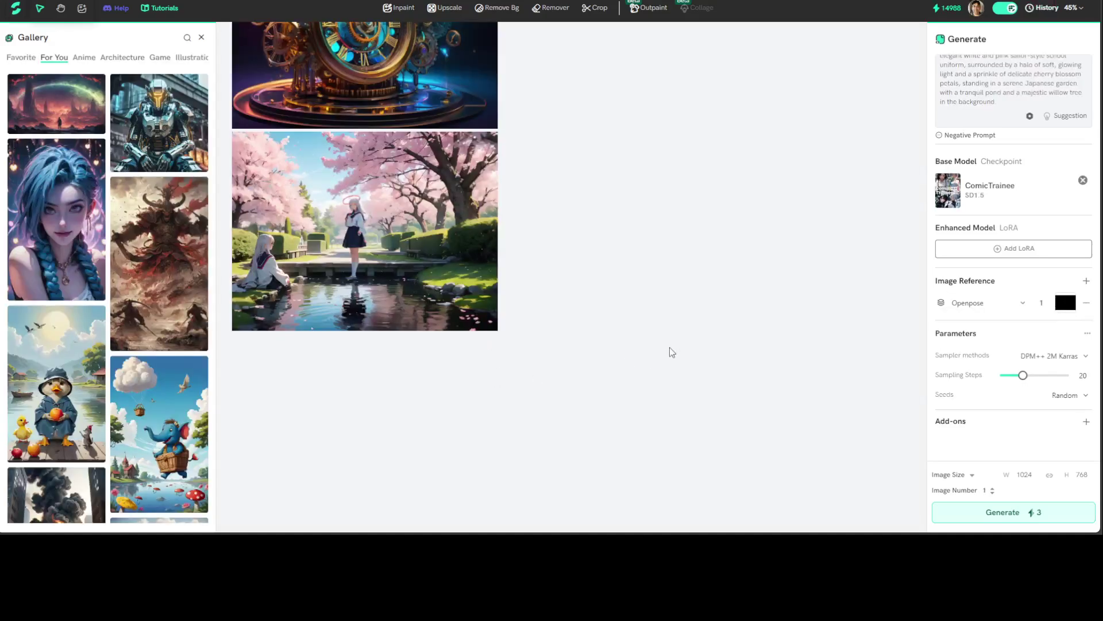
pyautogui.scroll(5, 689, 302)
pyautogui.click(201, 37)
pyautogui.scroll(-5, 364, 275)
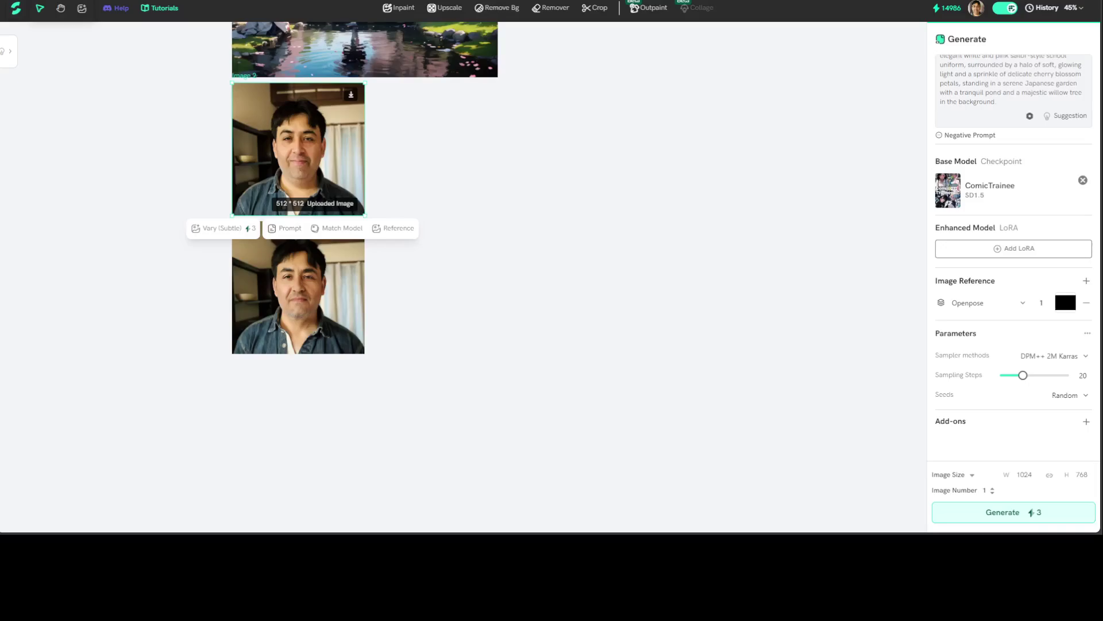
# Add the portrait as a second image reference in Lineart (Canny) mode beside the Openpose reference
pyautogui.click(391, 228)
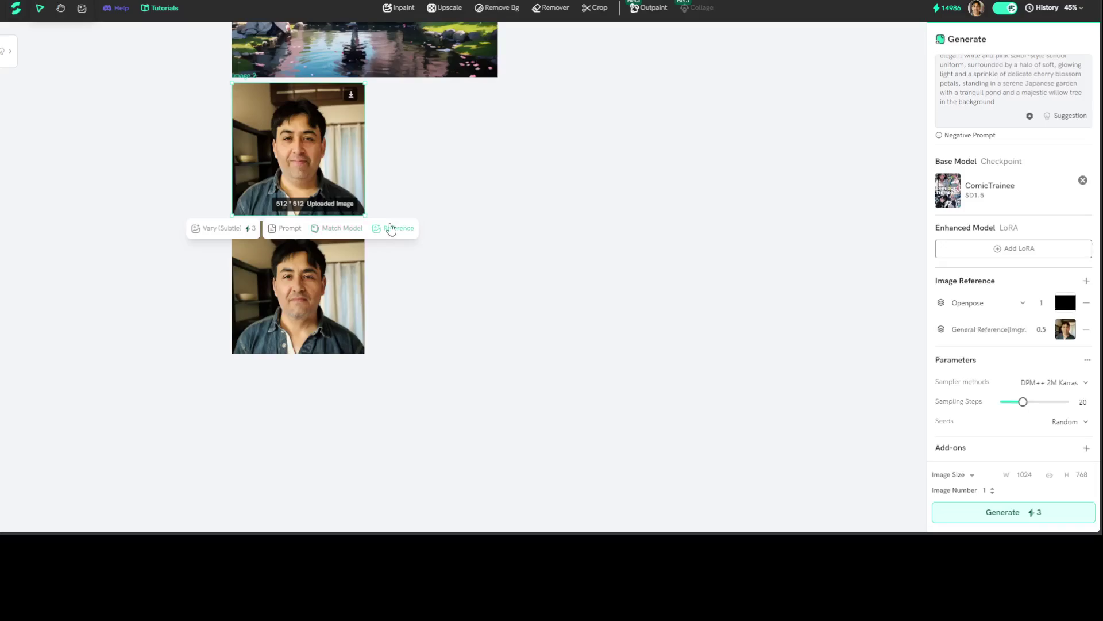
pyautogui.click(1066, 329)
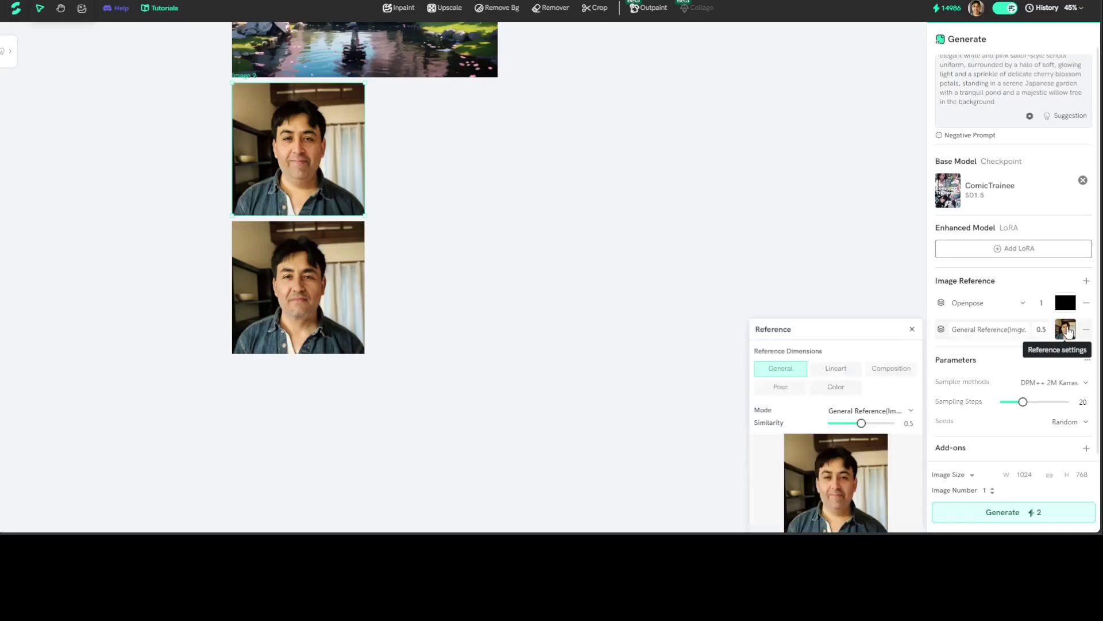
pyautogui.click(790, 389)
pyautogui.scroll(-1, 1000, 374)
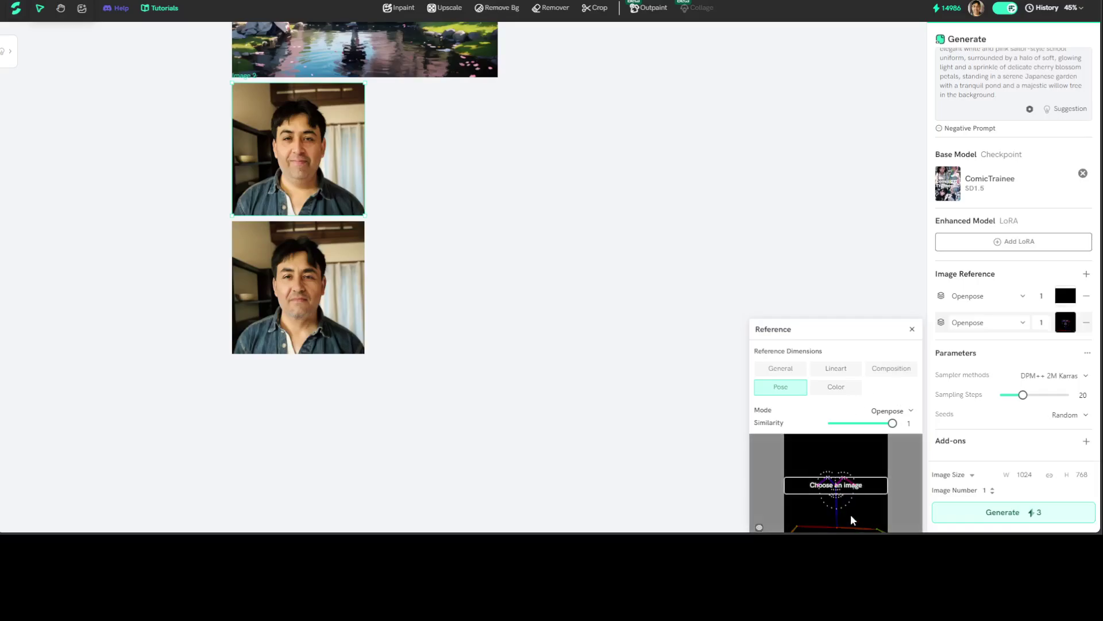
pyautogui.click(843, 371)
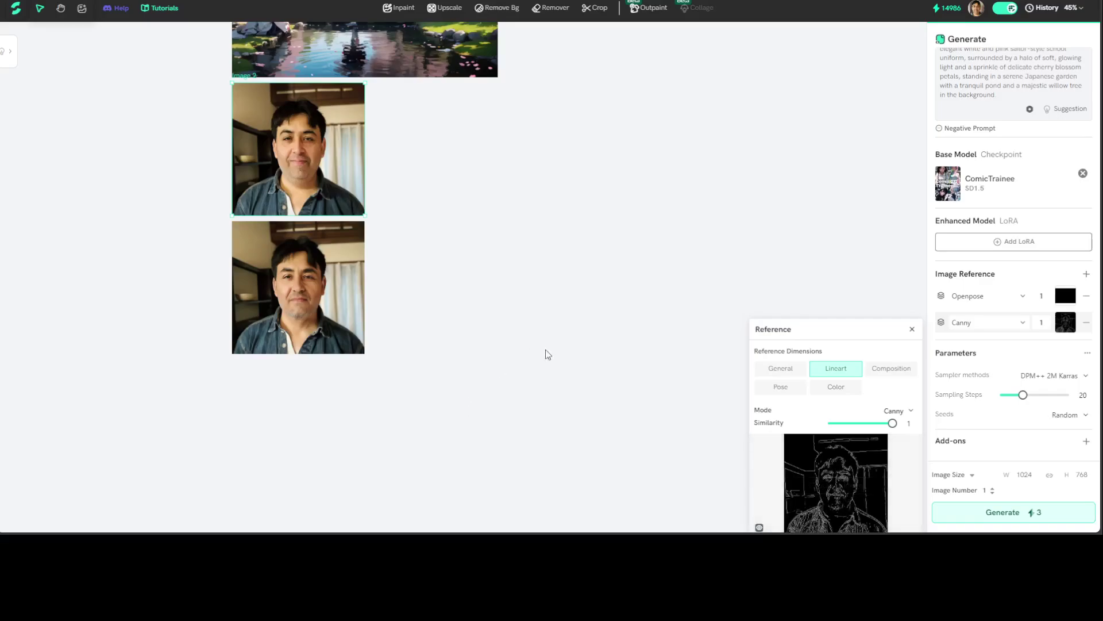
pyautogui.click(912, 330)
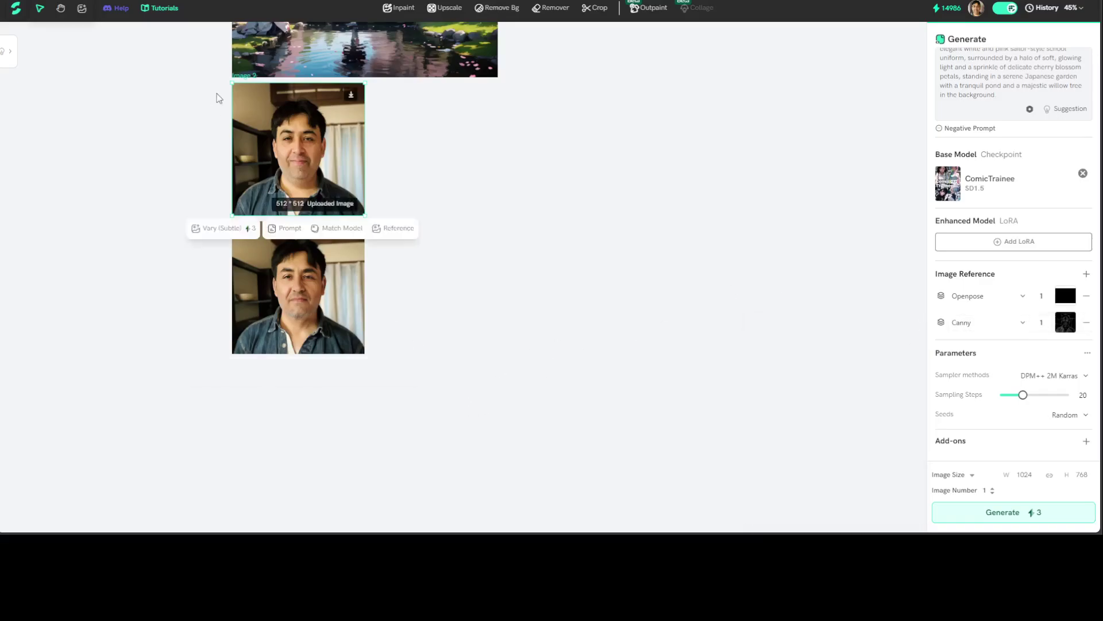
# Switch the base model to AWpainting (SD1.5) and append portrait tags like '1boy, denim jacket' to the prompt
pyautogui.click(348, 235)
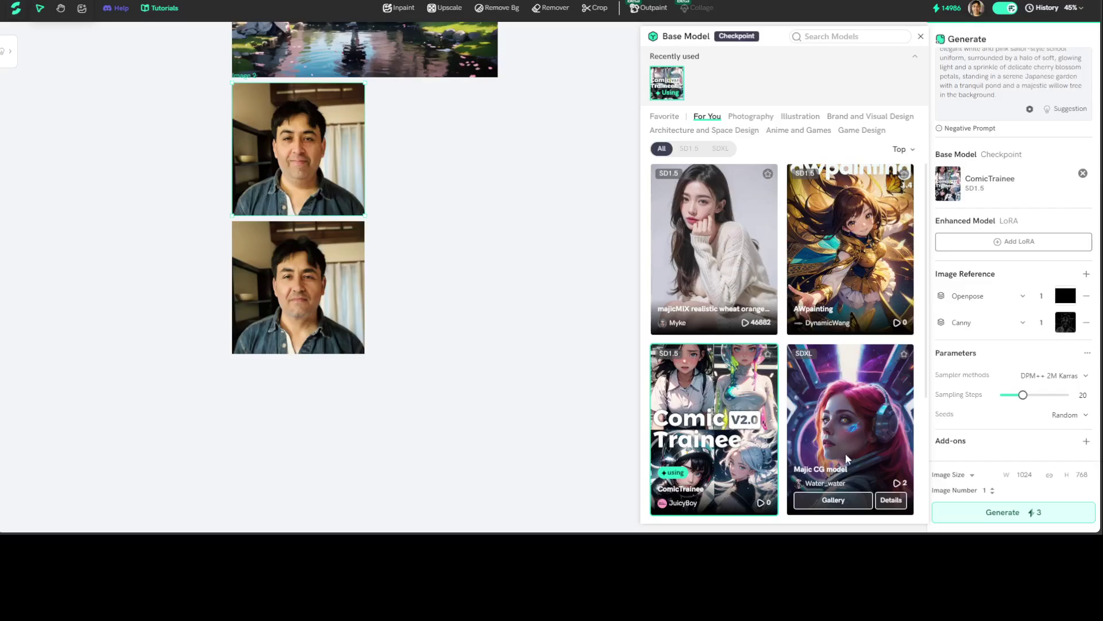
pyautogui.click(836, 310)
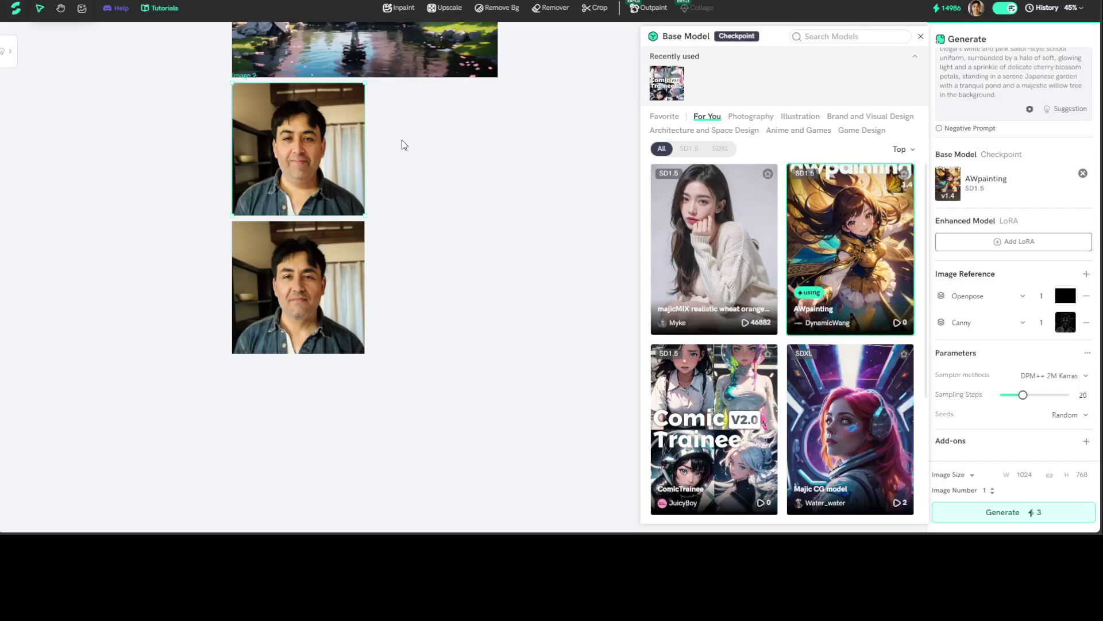
pyautogui.click(284, 230)
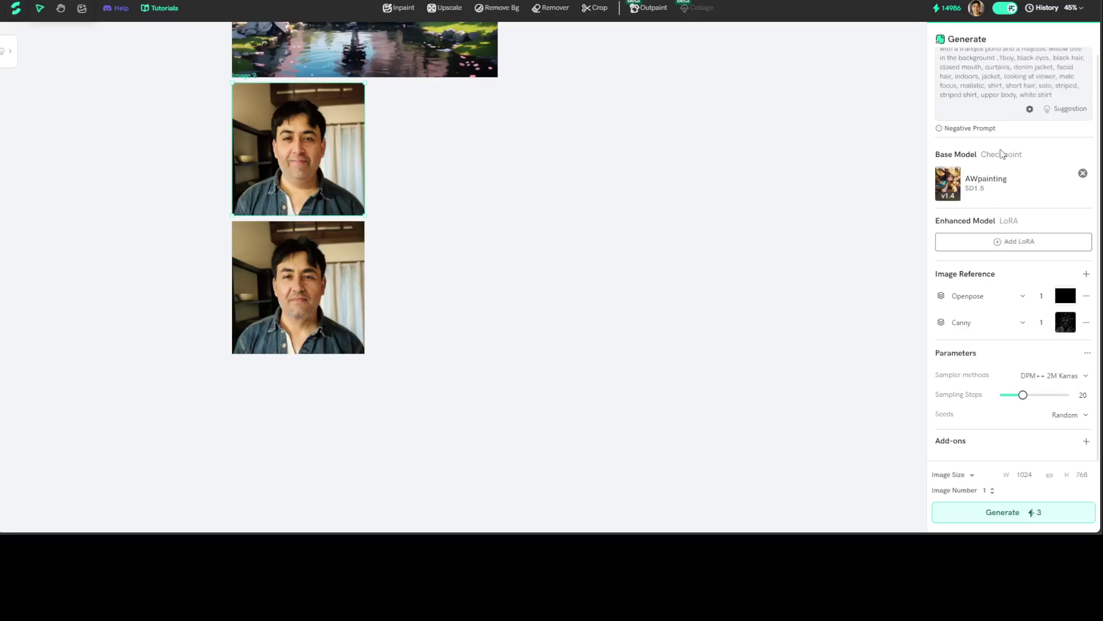
pyautogui.scroll(1, 1000, 153)
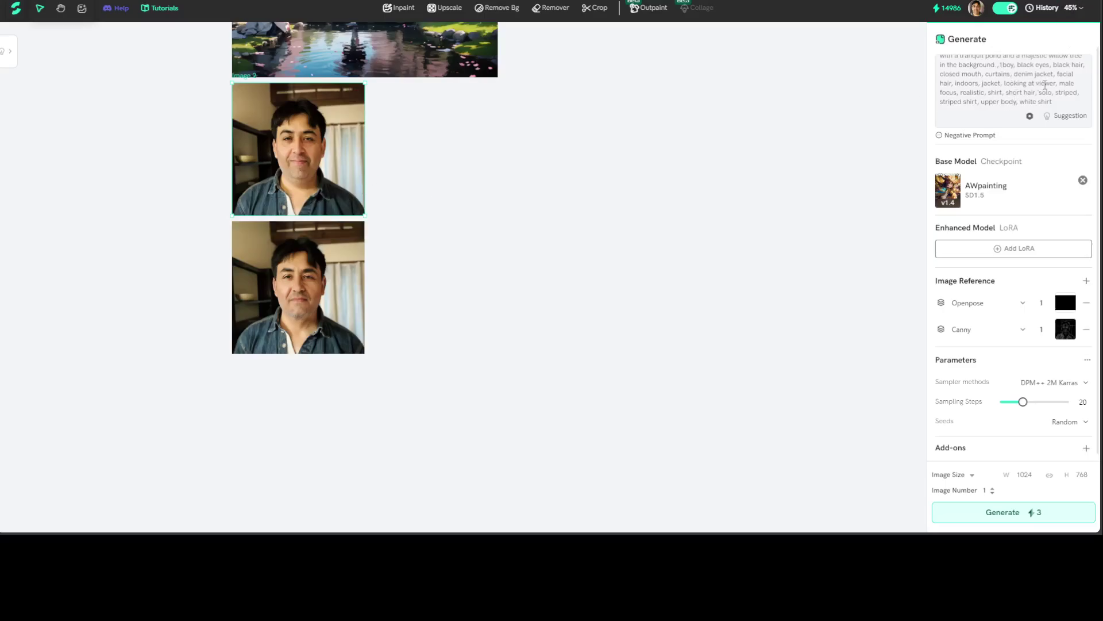
# Zoom the page in two steps and review the prompt ending in 'upper body, white shirt'
pyautogui.hotkey('ctrl', '+')
pyautogui.hotkey('ctrl', '+')
pyautogui.hotkey('ctrl', '+')
pyautogui.hotkey('ctrl', '+')
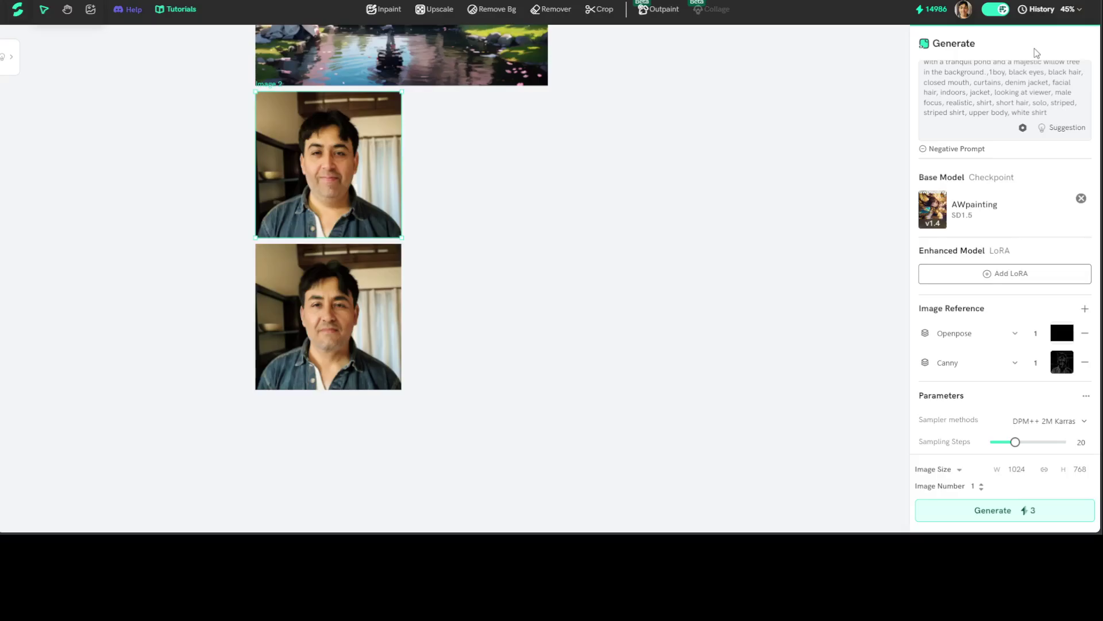
pyautogui.hotkey('ctrl', '+')
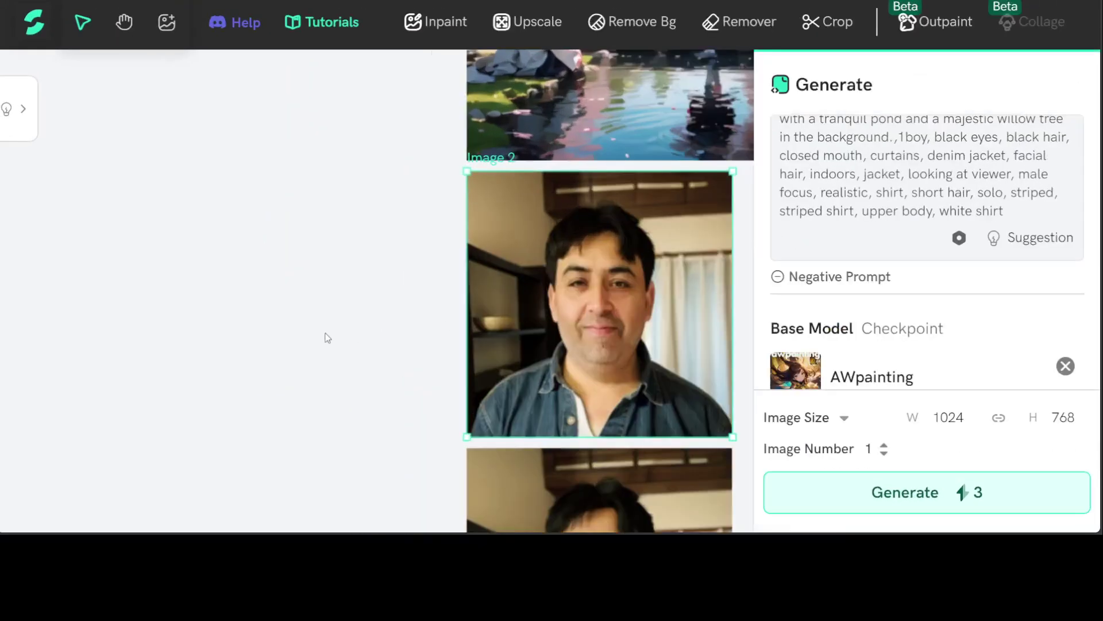
pyautogui.click(964, 160)
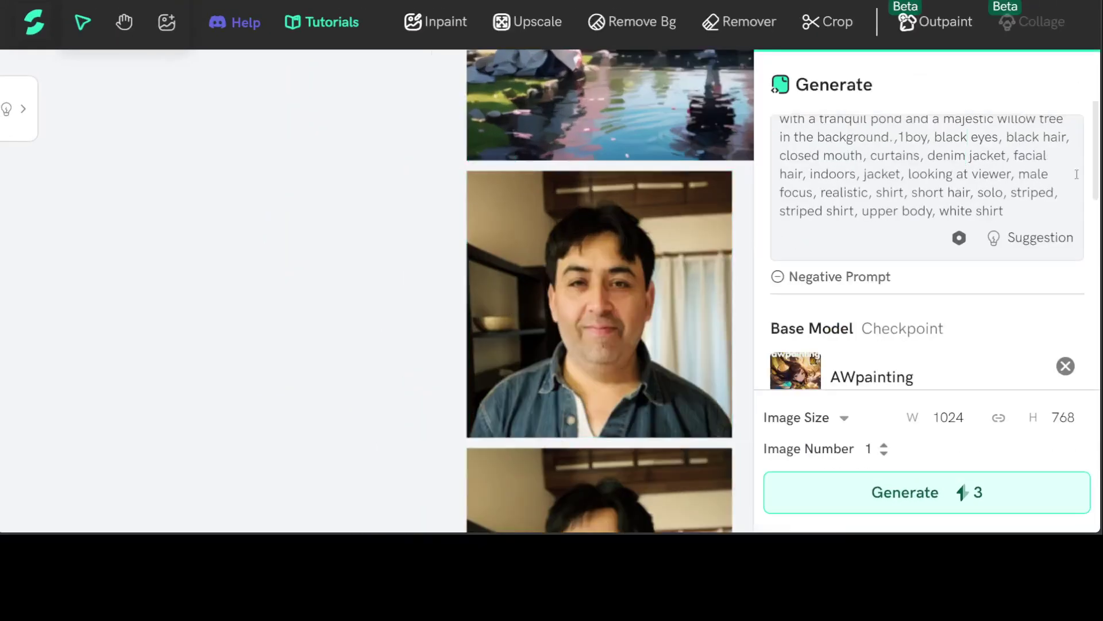
pyautogui.scroll(3, 1076, 174)
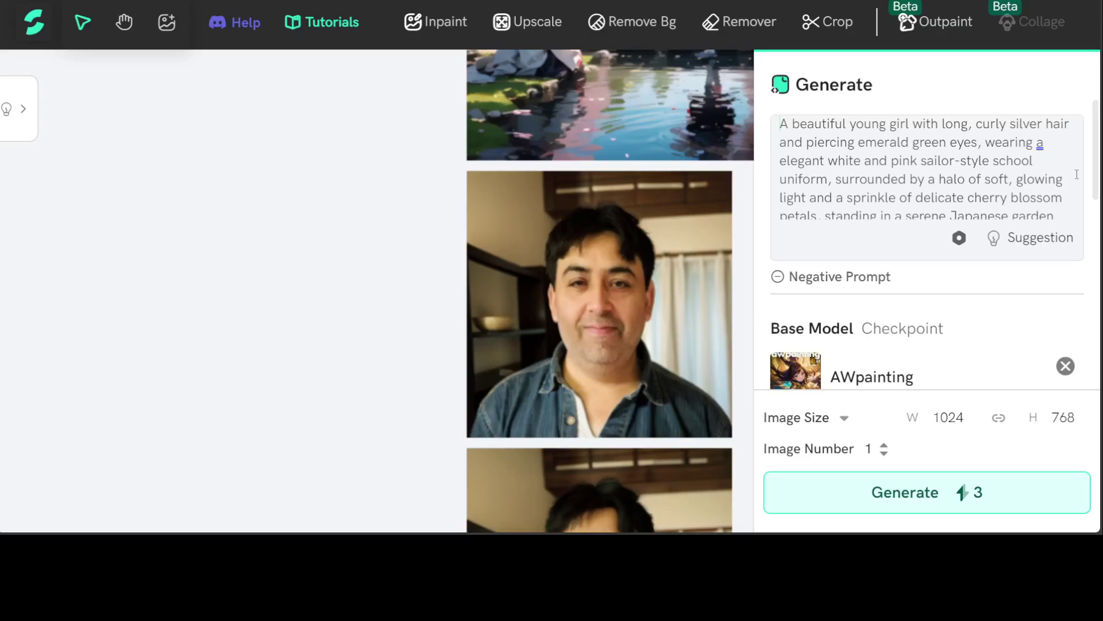
pyautogui.scroll(-5, 1076, 175)
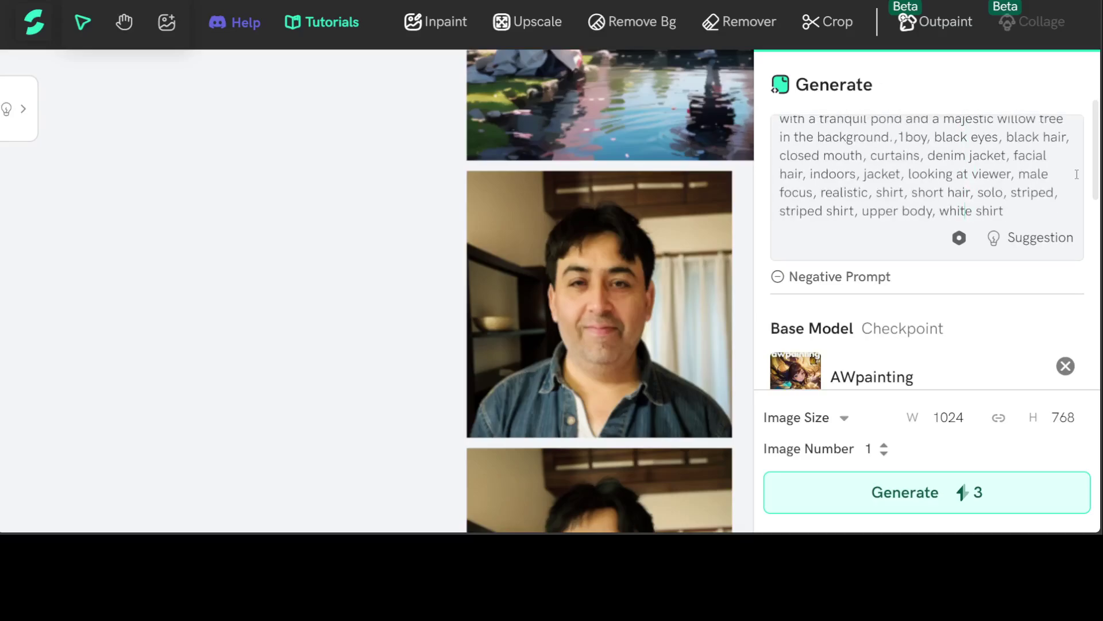